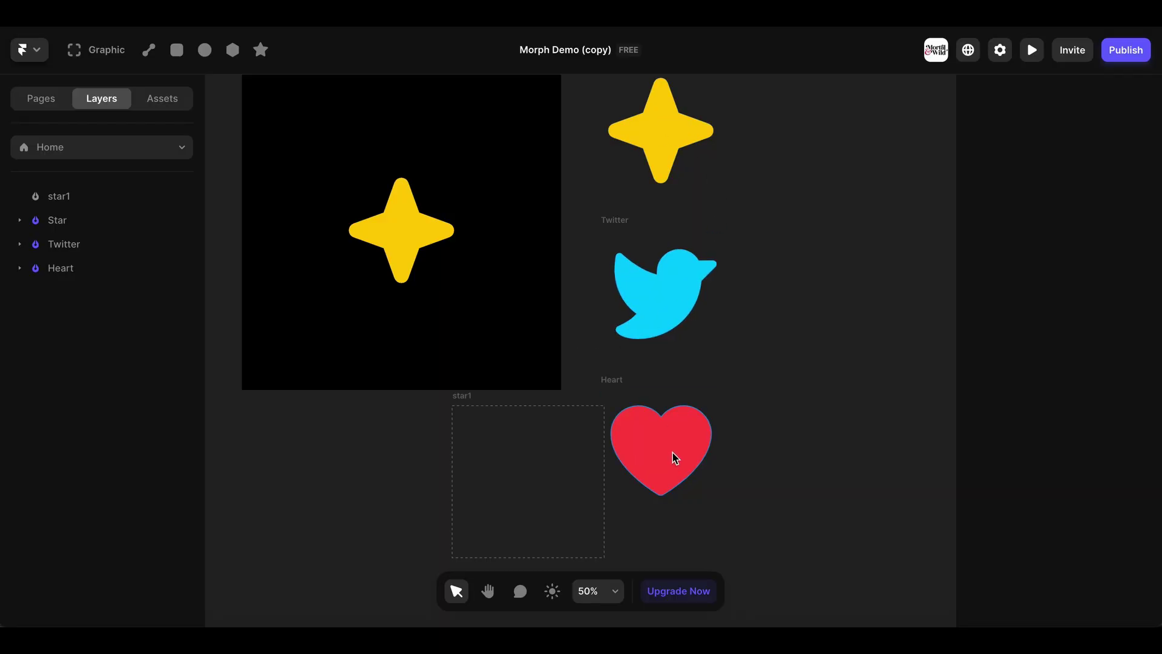
Examine the single vector paths inside the Star, Heart and Twitter graphics beside the Desktop page
{"action": "double_click", "coordinate": [682, 148]}
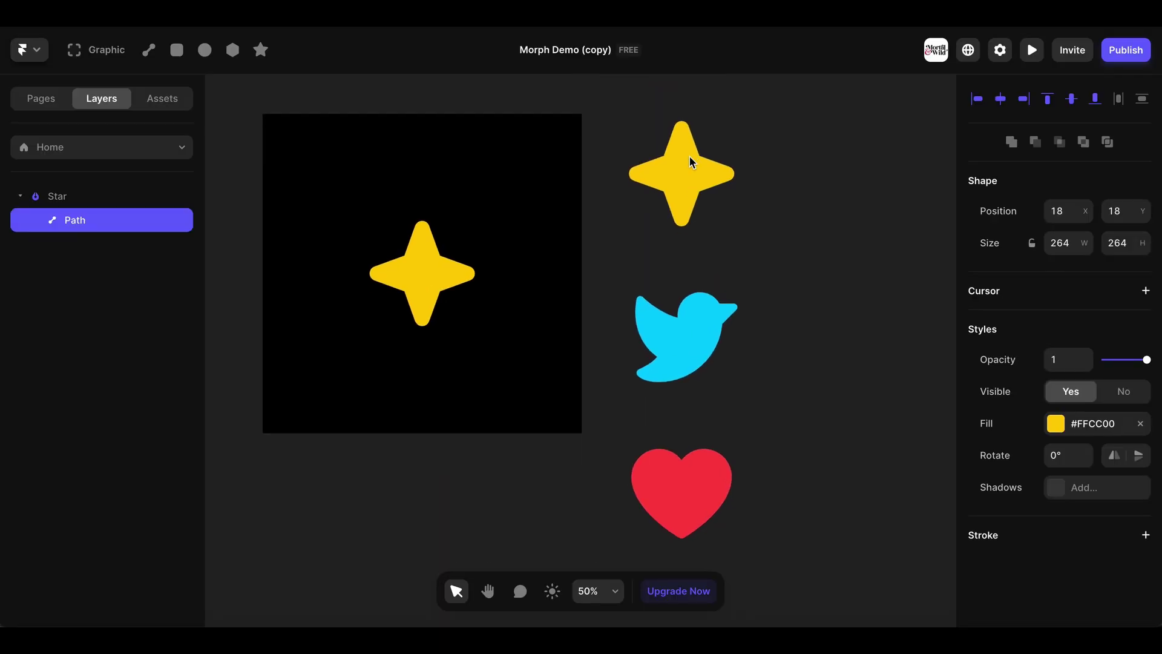
{"action": "double_click", "coordinate": [679, 493]}
{"action": "left_click", "coordinate": [667, 336]}
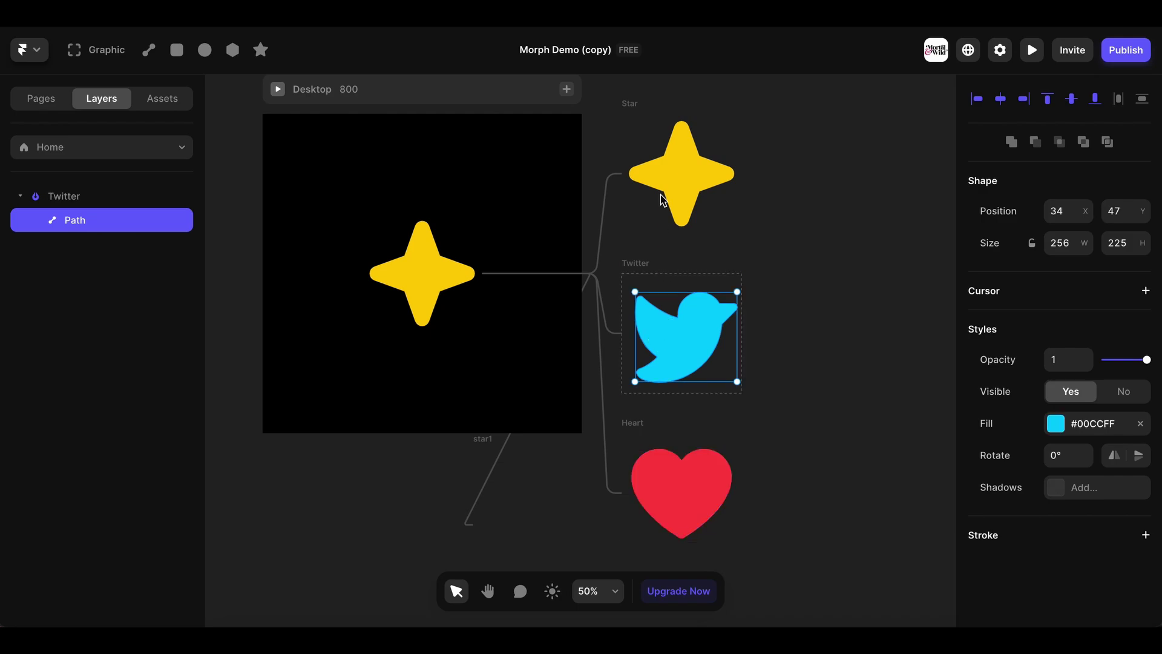
{"action": "left_click", "coordinate": [669, 185]}
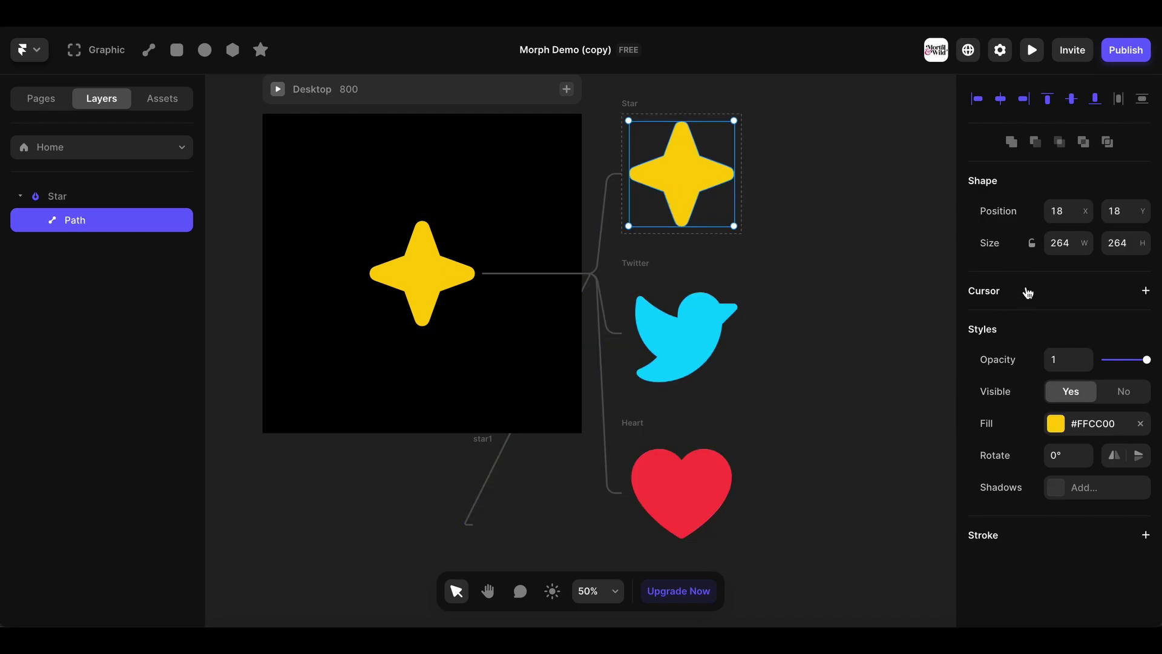
{"action": "left_click", "coordinate": [688, 309]}
{"action": "key", "text": "Escape"}
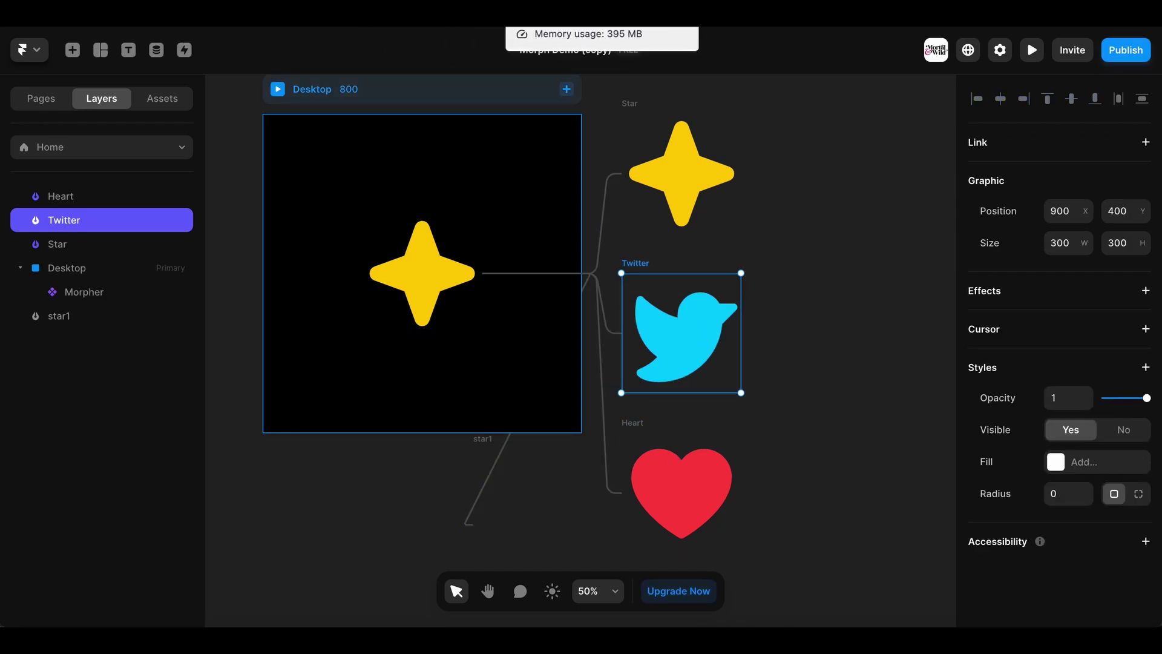
Preview the shape-morphing animation and return to the canvas
{"action": "left_click", "coordinate": [1032, 50]}
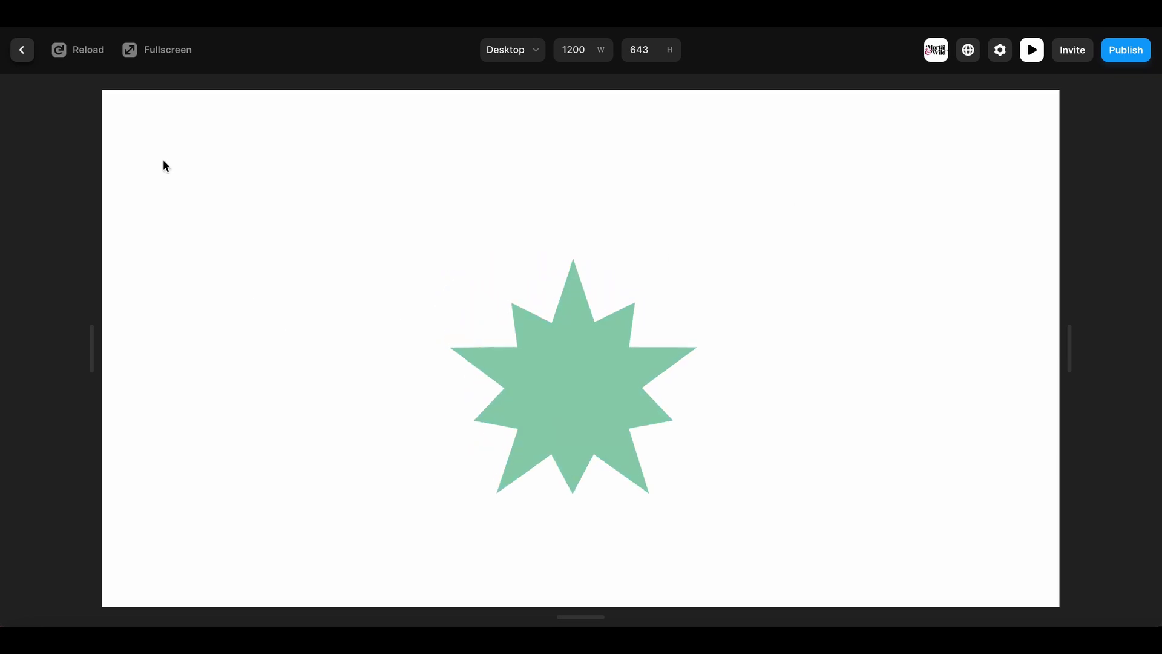
{"action": "left_click", "coordinate": [1032, 50]}
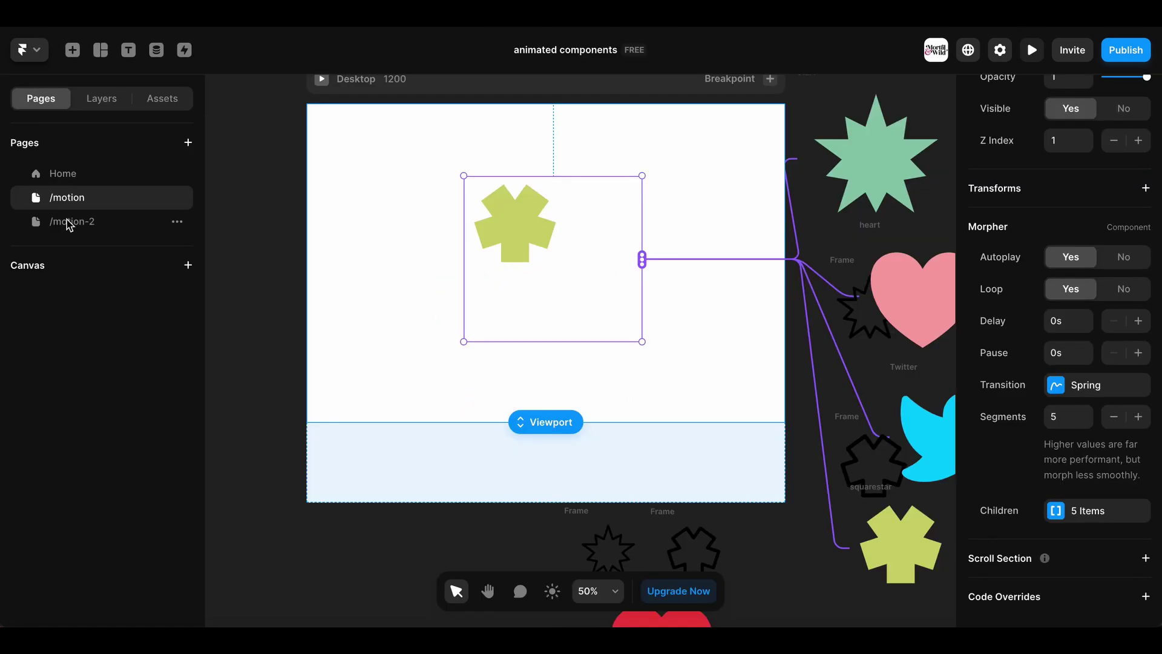
Open the /motion-2 page and draw a frame about 818 × 712 in its empty Desktop page
{"action": "left_click", "coordinate": [68, 225]}
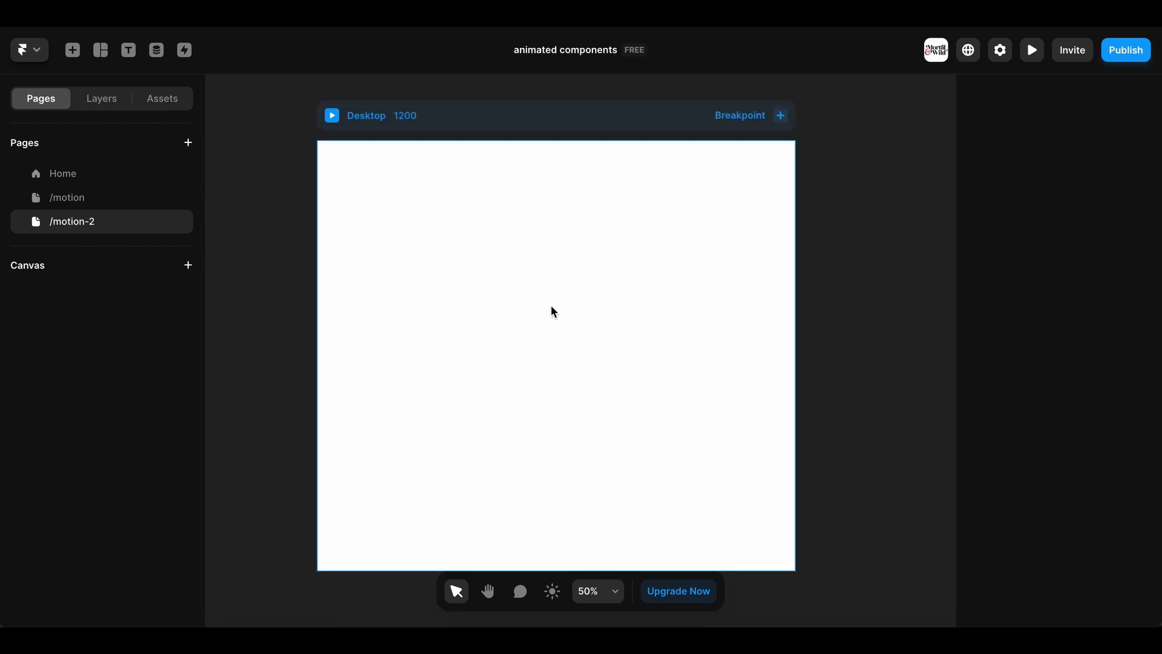
{"action": "scroll", "coordinate": [515, 303], "scroll_direction": "right", "scroll_amount": 1}
{"action": "scroll", "coordinate": [484, 298], "scroll_direction": "down", "scroll_amount": 1}
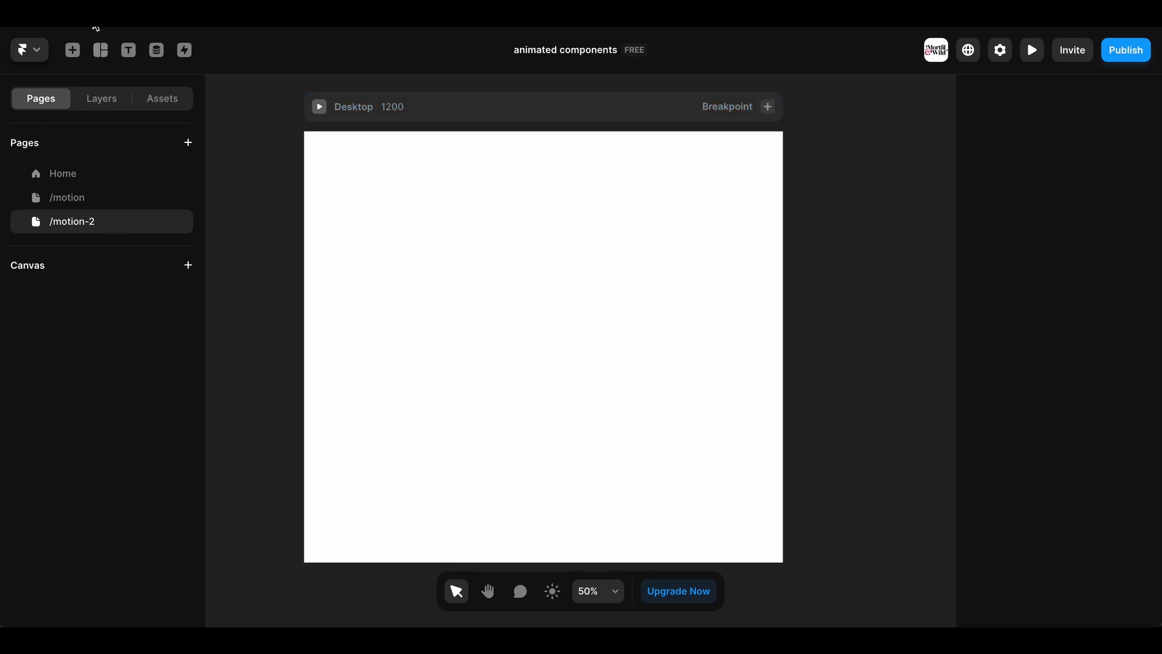
{"action": "left_click", "coordinate": [100, 49]}
{"action": "left_click", "coordinate": [128, 90]}
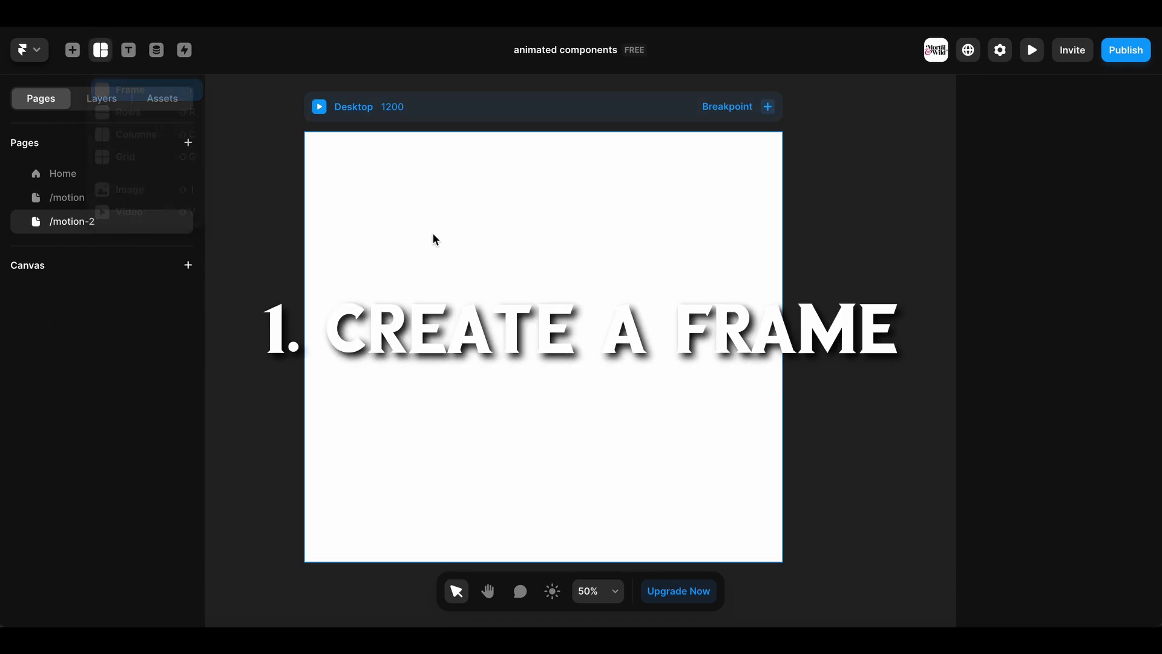
{"action": "left_click_drag", "start_coordinate": [379, 197], "coordinate": [704, 482]}
Replace the blue frame on the Desktop page with the Morpher component
{"action": "right_click", "coordinate": [705, 483]}
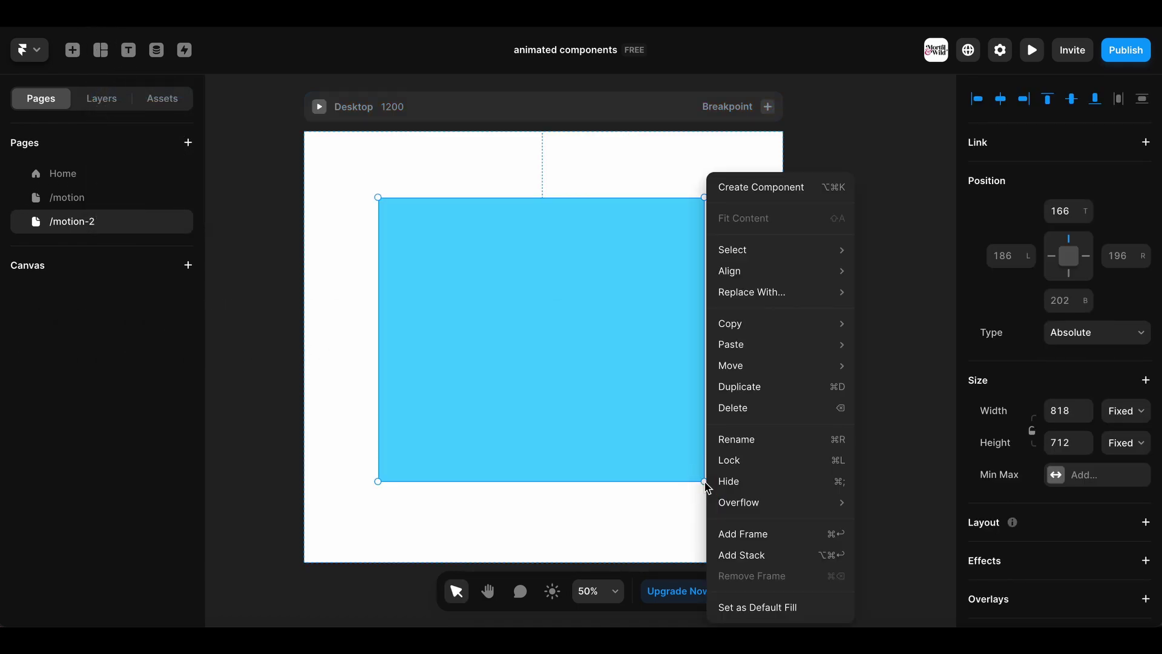
{"action": "mouse_move", "coordinate": [751, 293]}
{"action": "mouse_move", "coordinate": [905, 293]}
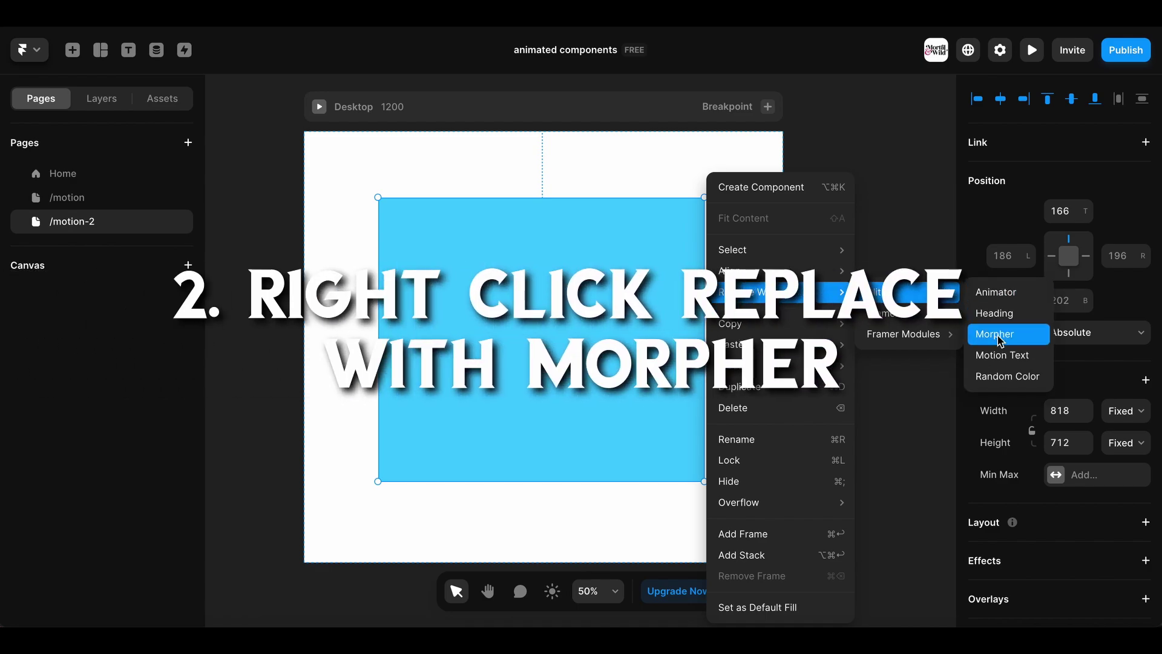
{"action": "left_click", "coordinate": [999, 334]}
Draw an image frame about 412 × 362 outside the Desktop page and fill it with star.svg
{"action": "scroll", "coordinate": [575, 294], "scroll_direction": "right", "scroll_amount": 5}
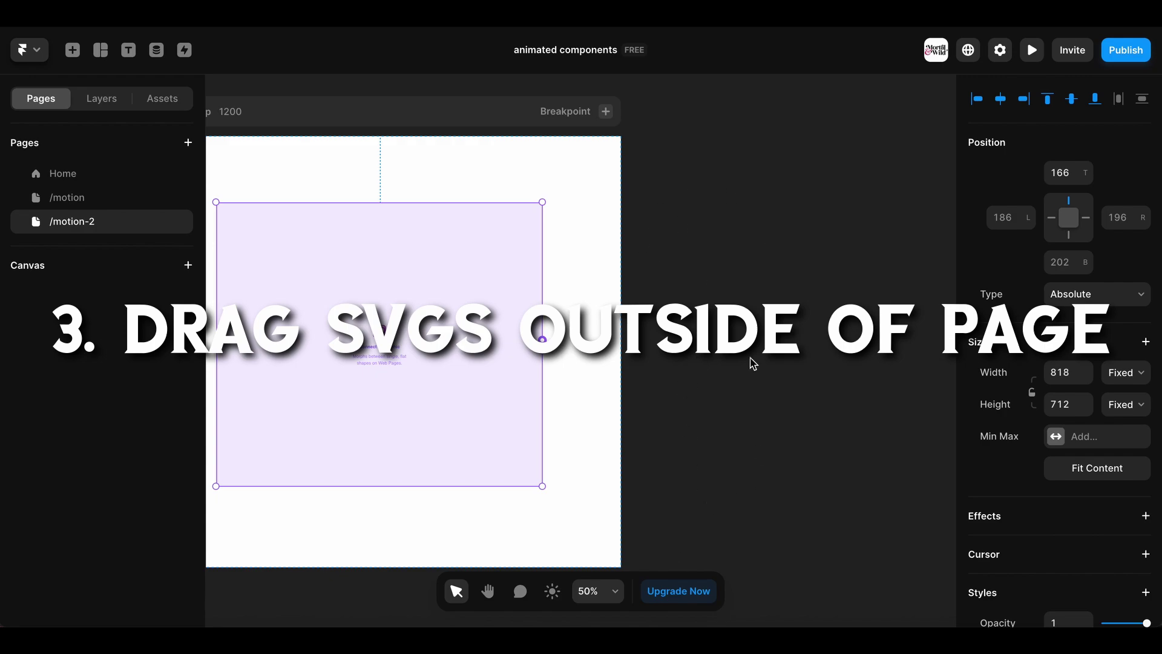
{"action": "left_click", "coordinate": [101, 50]}
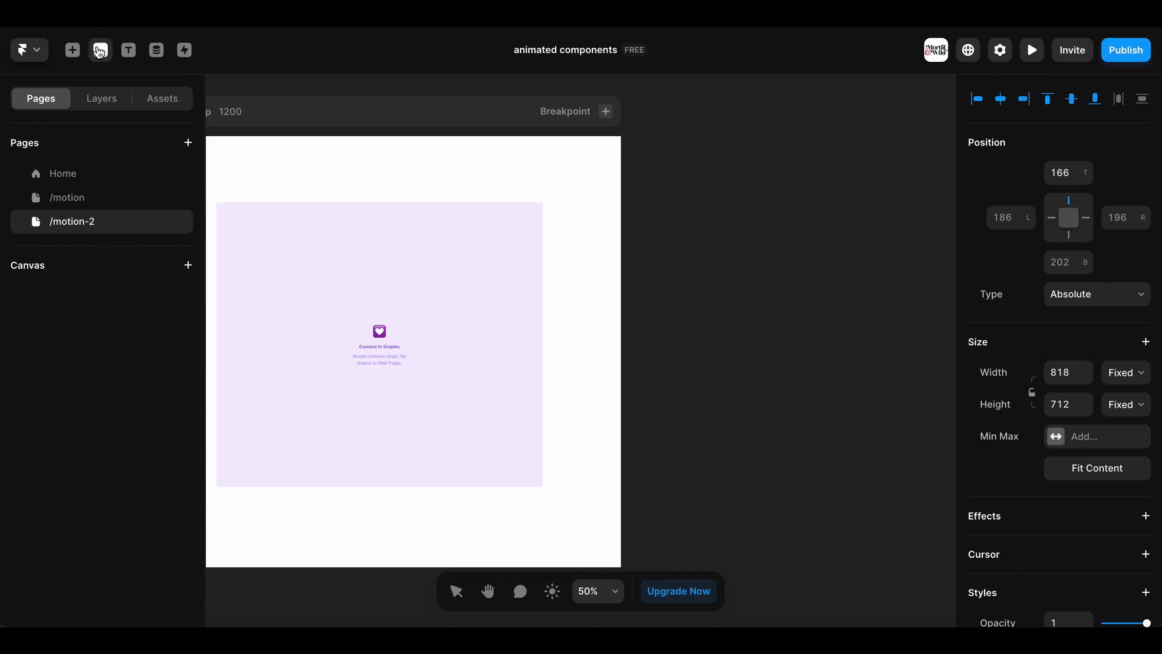
{"action": "left_click_drag", "start_coordinate": [647, 160], "coordinate": [811, 302]}
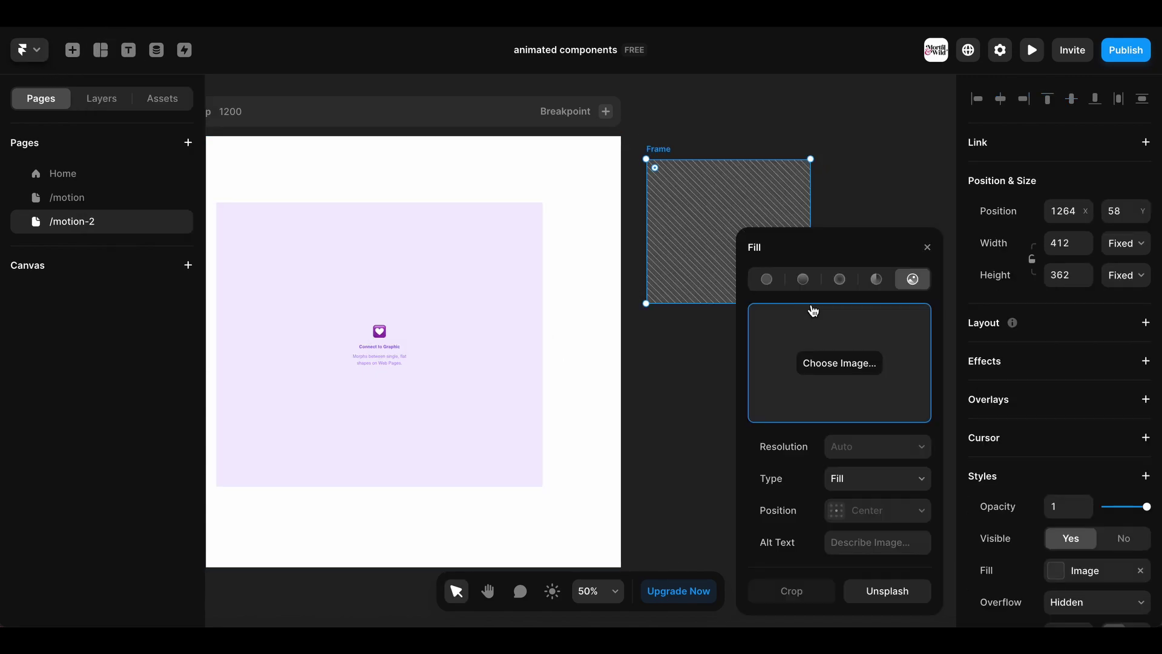
{"action": "left_click", "coordinate": [835, 364]}
{"action": "left_click", "coordinate": [768, 317]}
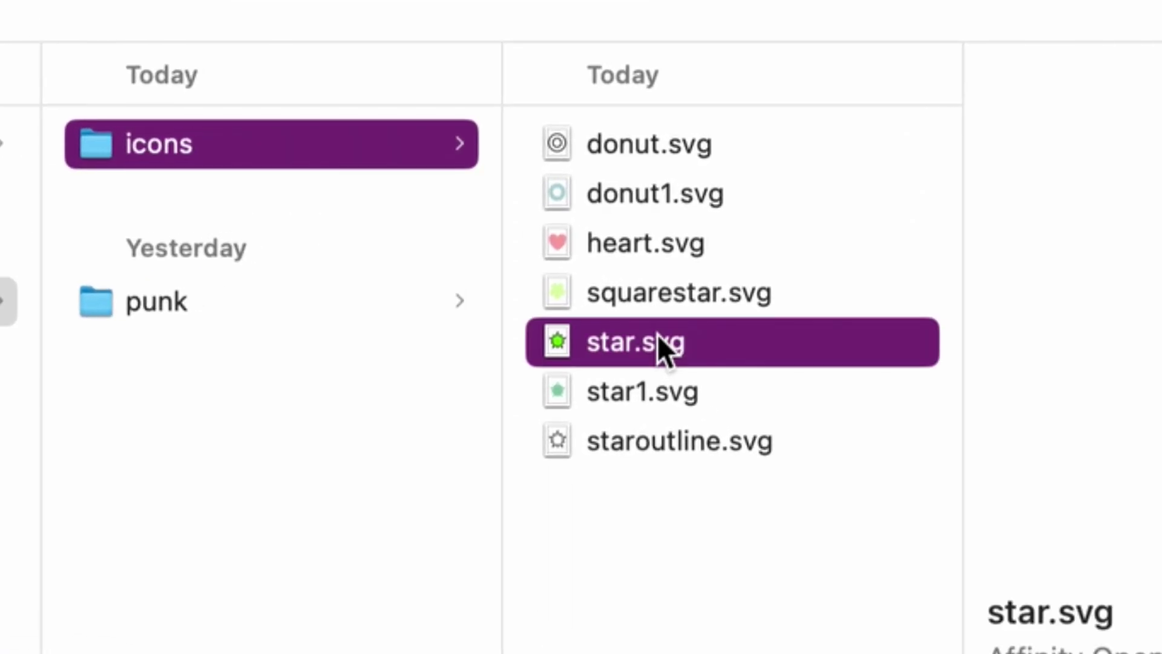
Set the star image's fill type to Fit and close the fill settings
{"action": "left_click", "coordinate": [868, 479]}
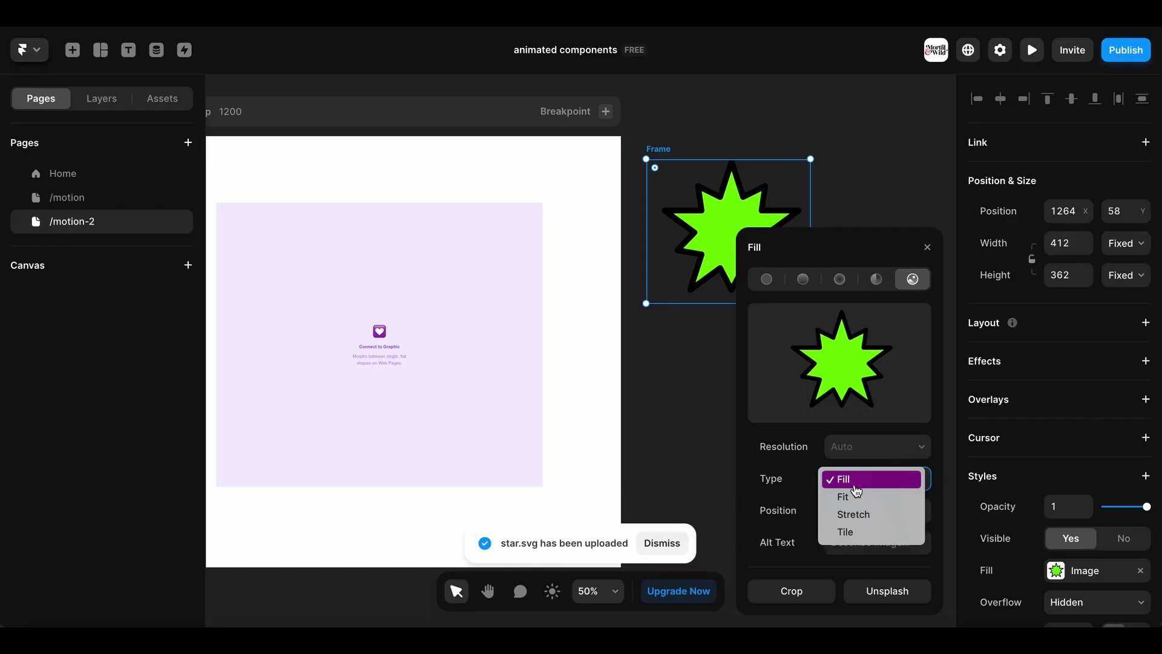
{"action": "left_click", "coordinate": [851, 497]}
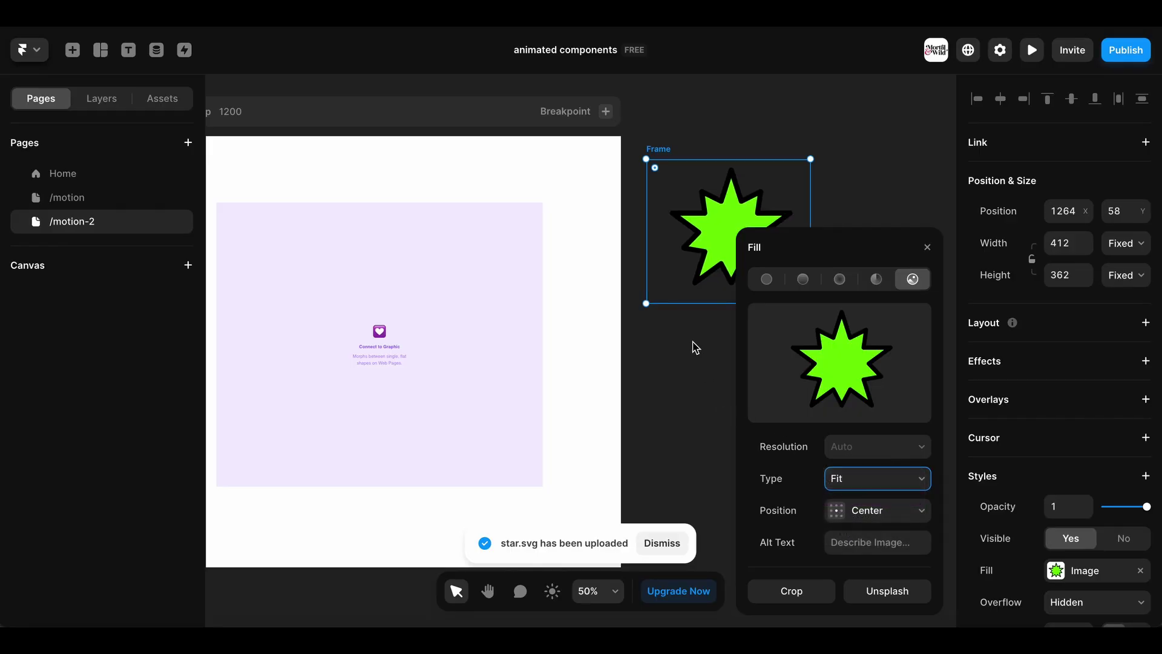
{"action": "left_click", "coordinate": [681, 356]}
{"action": "double_click", "coordinate": [724, 226]}
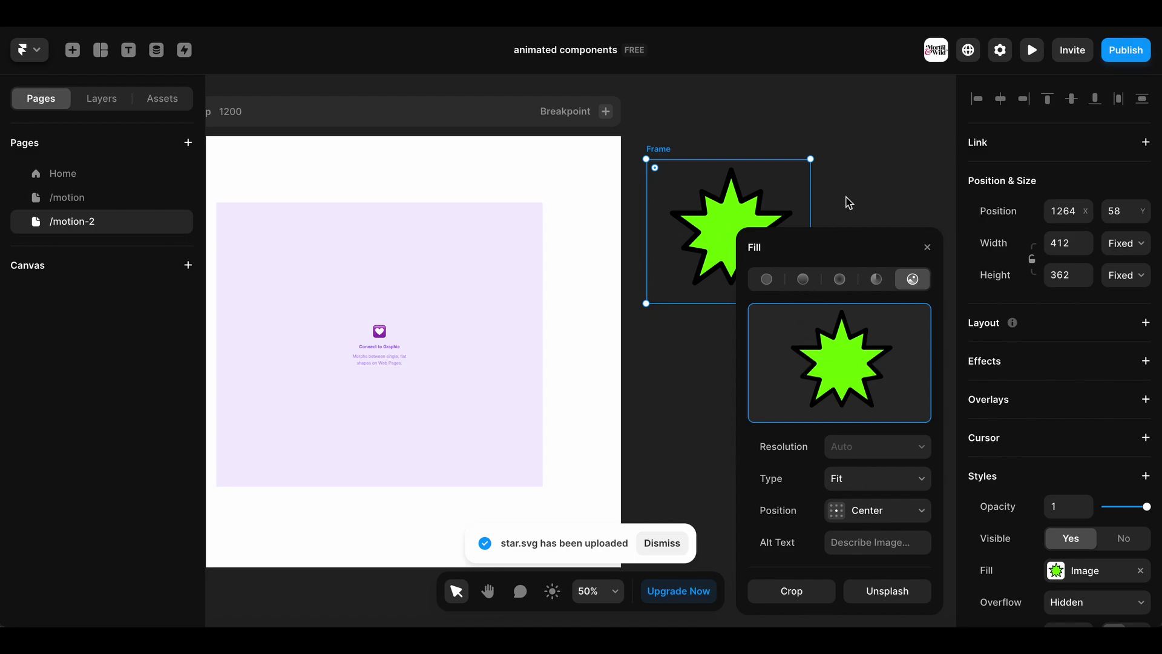
{"action": "left_click", "coordinate": [929, 272]}
Duplicate the green star frame below the original and replace the copy's image with staroutline.svg
{"action": "left_click_drag", "start_coordinate": [732, 218], "coordinate": [737, 384]}
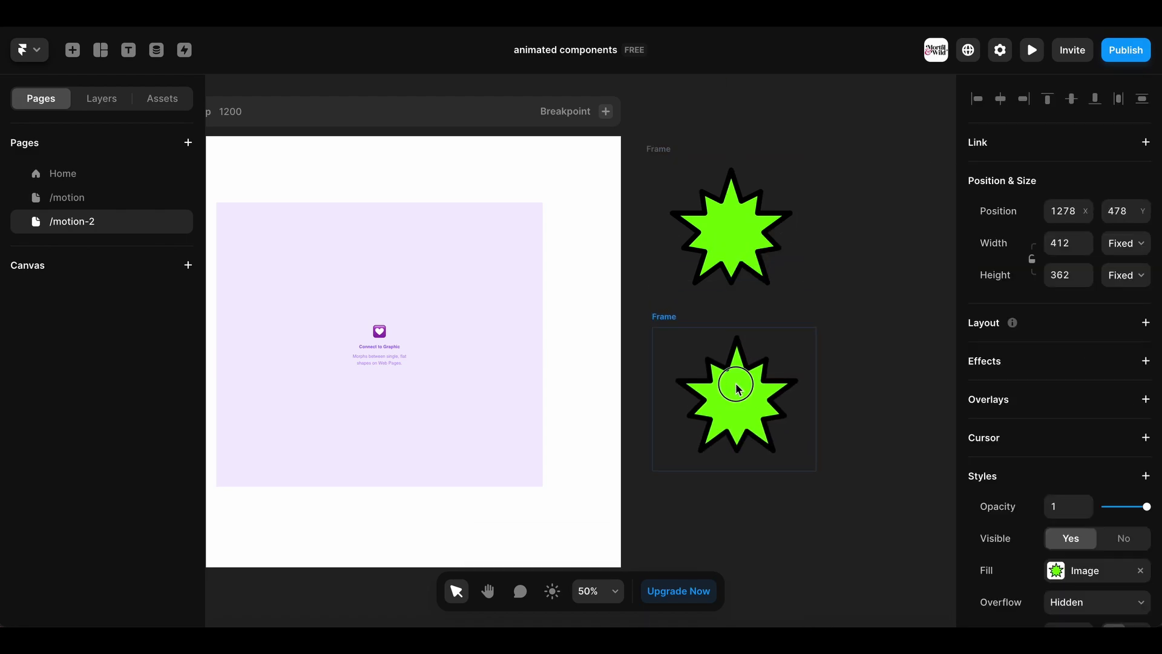
{"action": "double_click", "coordinate": [736, 385]}
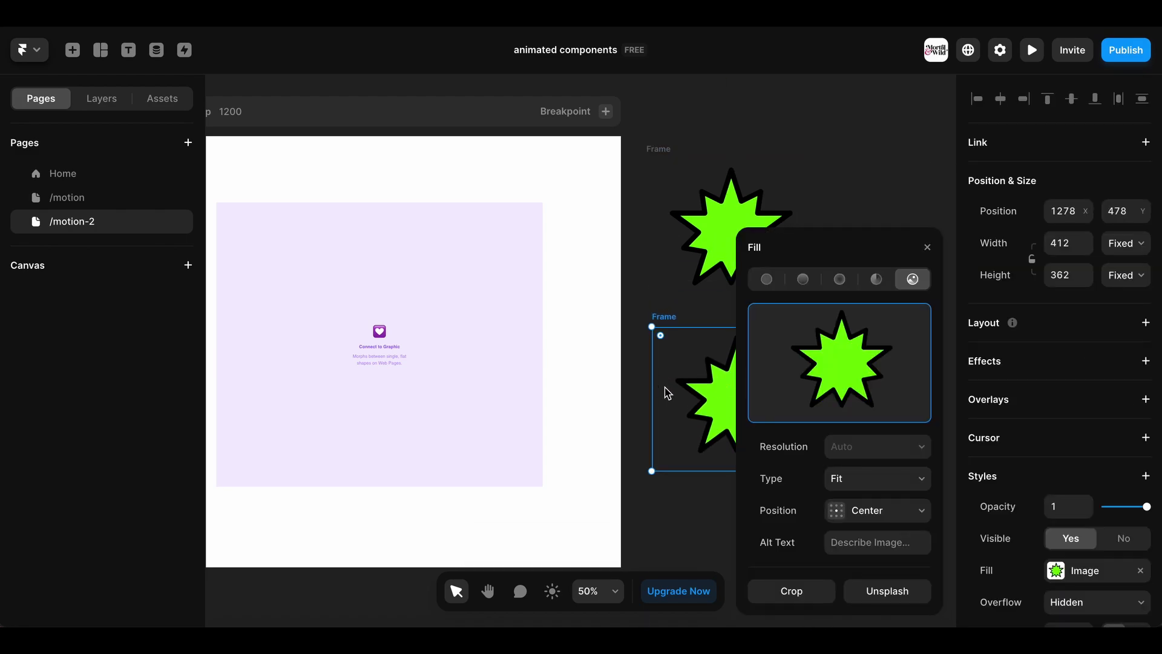
{"action": "left_click", "coordinate": [824, 394]}
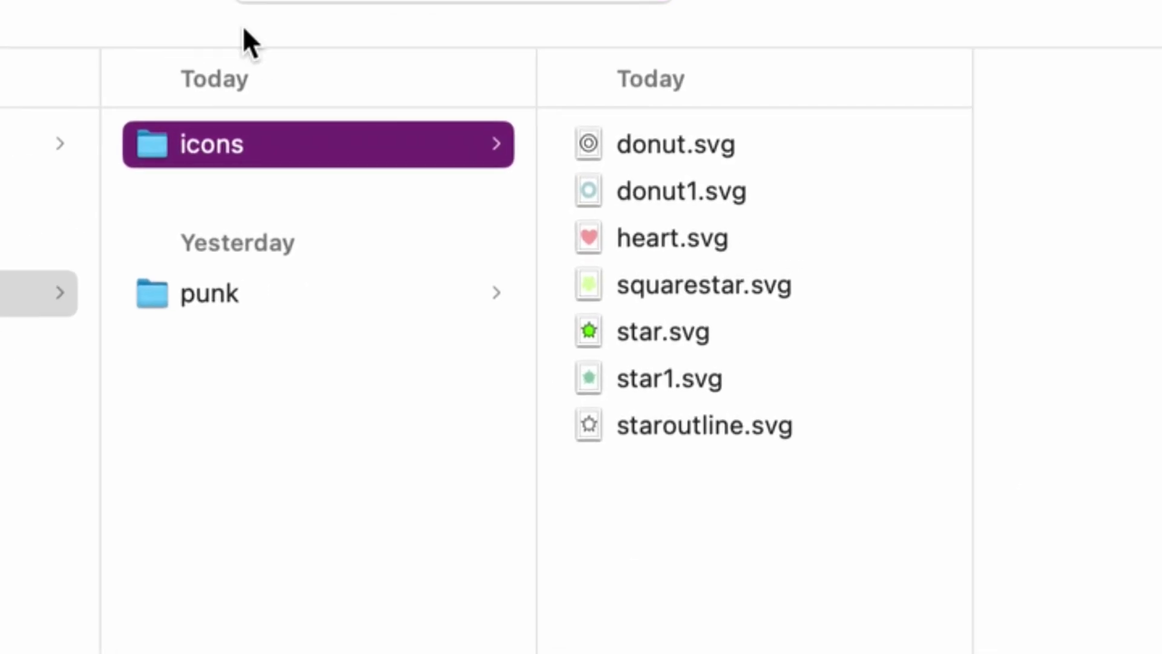
{"action": "double_click", "coordinate": [704, 426]}
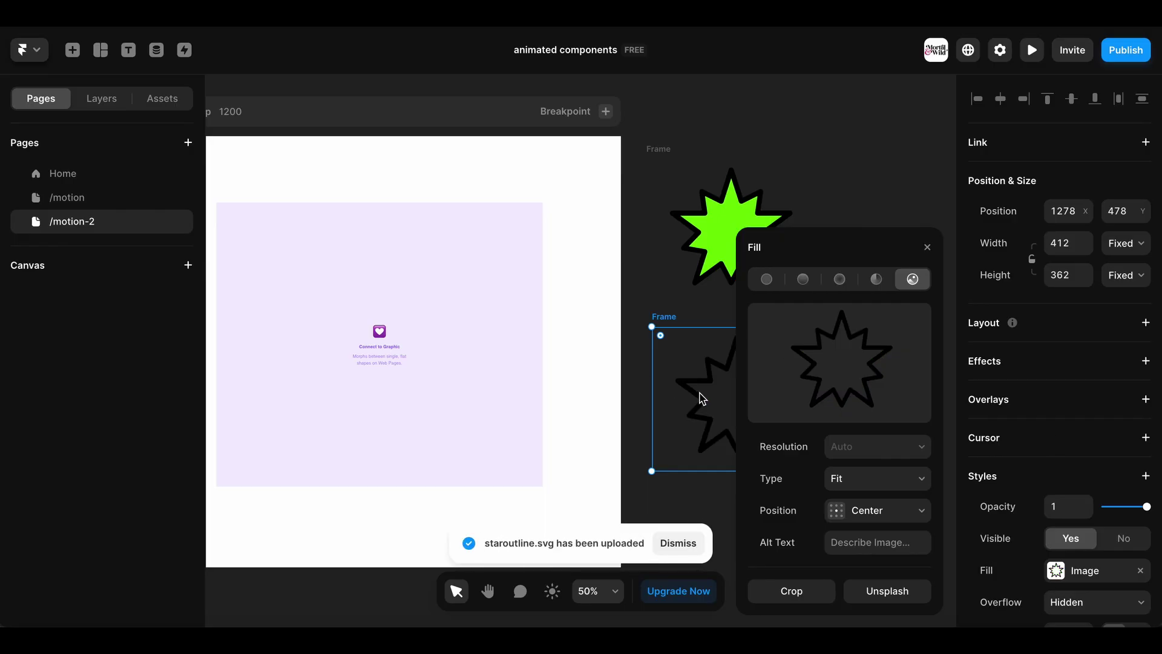
Connect the Morpher to the green star and star outline frames and preview the animation
{"action": "left_click", "coordinate": [444, 316]}
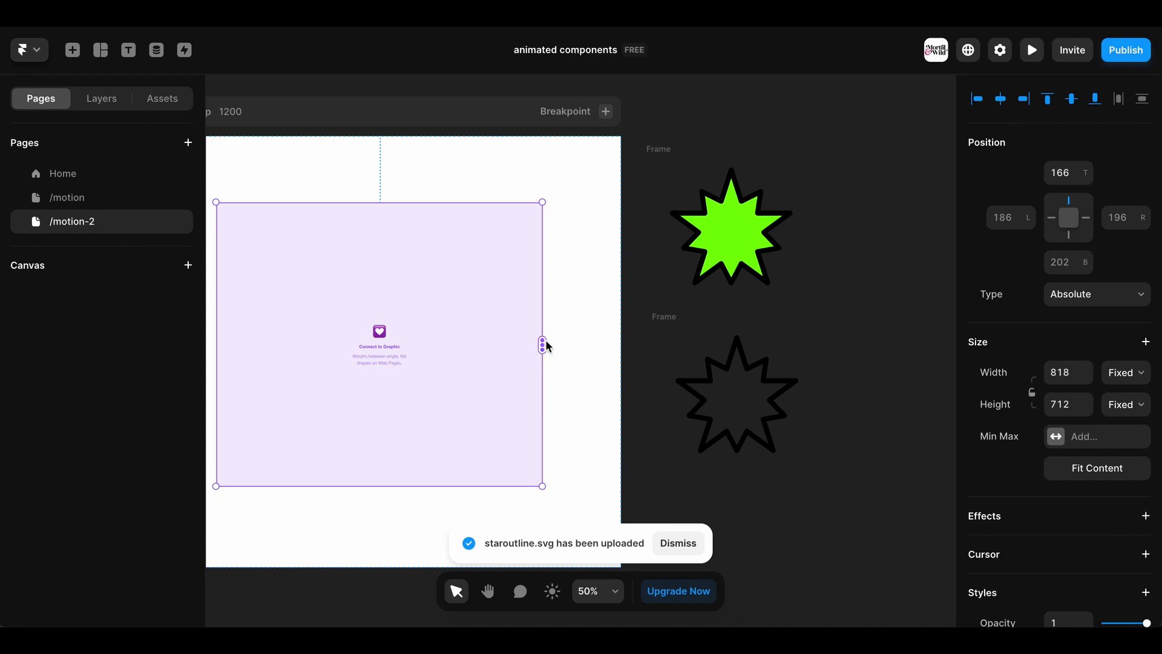
{"action": "left_click_drag", "start_coordinate": [543, 343], "coordinate": [712, 242]}
{"action": "scroll", "coordinate": [1010, 235], "scroll_direction": "down", "scroll_amount": 8}
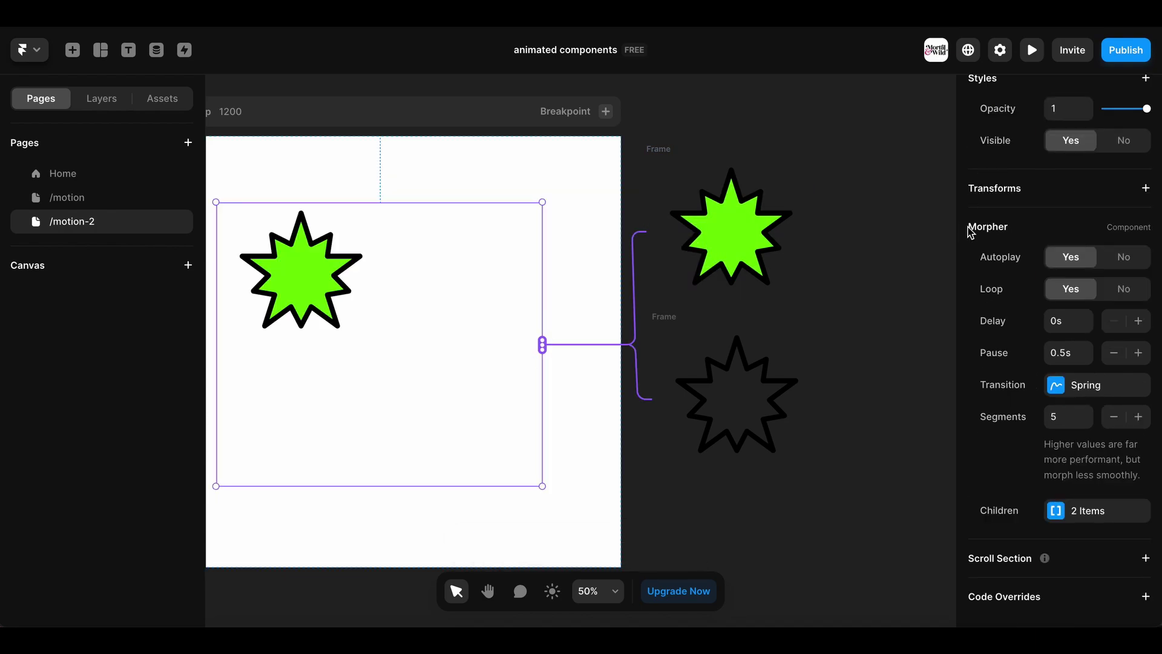
{"action": "scroll", "coordinate": [1054, 321], "scroll_direction": "up", "scroll_amount": 1}
{"action": "scroll", "coordinate": [1054, 302], "scroll_direction": "down", "scroll_amount": 1}
{"action": "left_click", "coordinate": [1030, 50]}
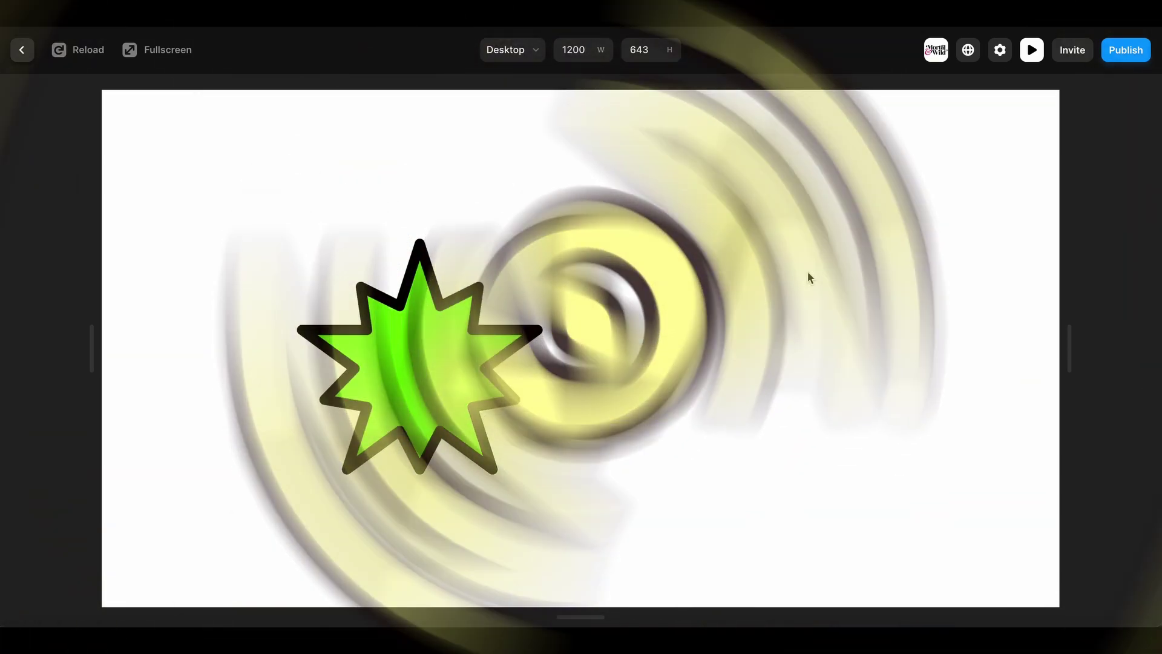
{"action": "key", "text": "Escape"}
Compare the properties of the green star frame and the star outline frame
{"action": "left_click", "coordinate": [738, 234]}
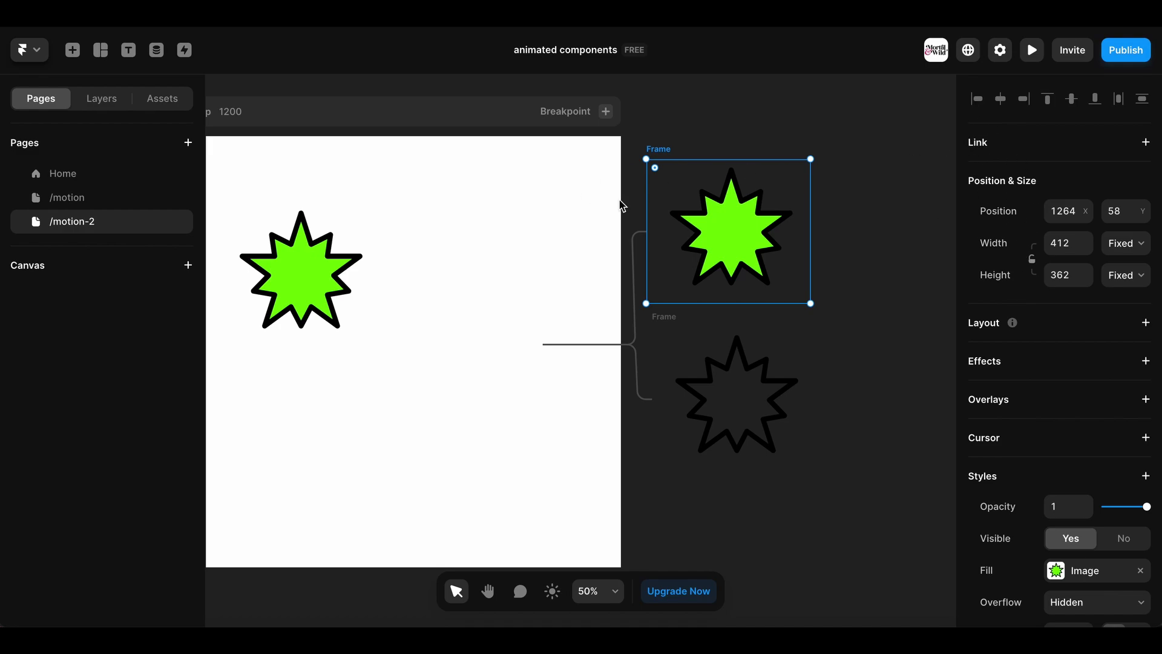
{"action": "left_click", "coordinate": [731, 345]}
{"action": "left_click", "coordinate": [714, 227]}
{"action": "left_click", "coordinate": [735, 410]}
{"action": "left_click", "coordinate": [729, 224]}
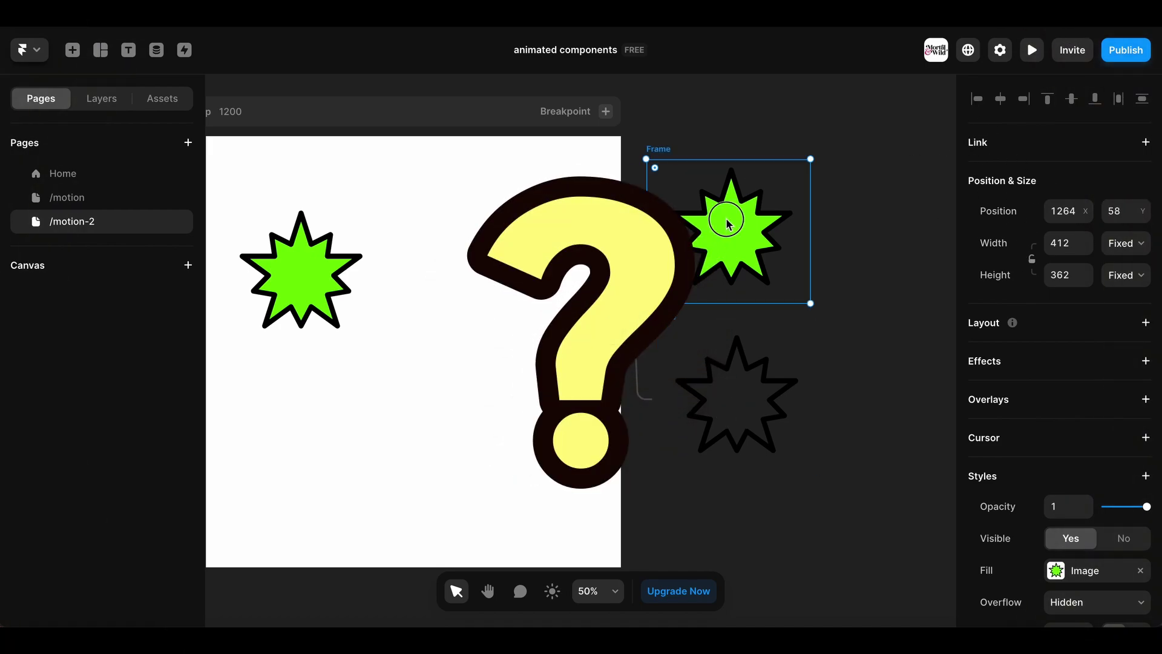
{"action": "left_click", "coordinate": [724, 371]}
{"action": "left_click", "coordinate": [727, 212]}
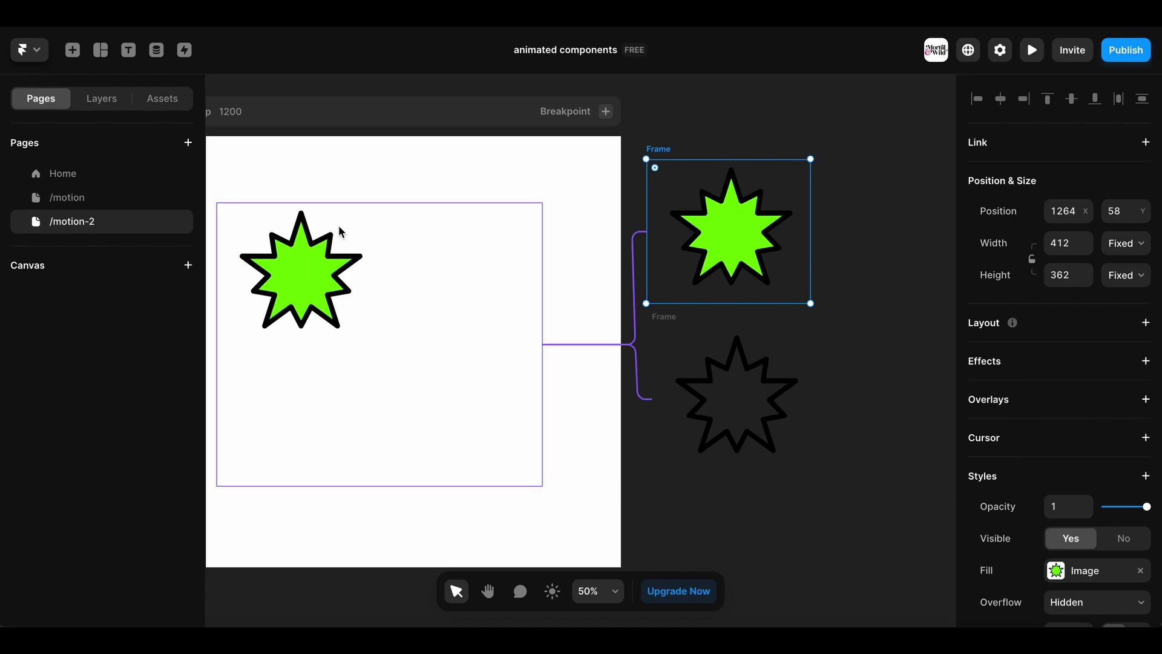
{"action": "left_click", "coordinate": [744, 420]}
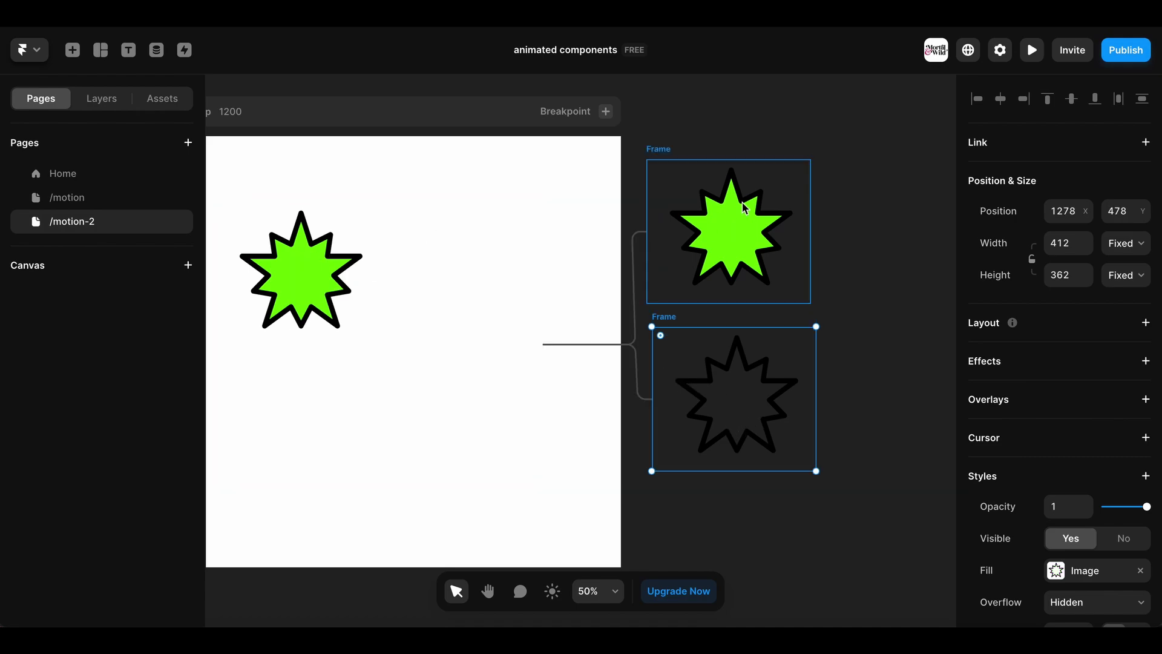
Delete the green star and star outline frames outside the Desktop page
{"action": "left_click", "coordinate": [743, 224]}
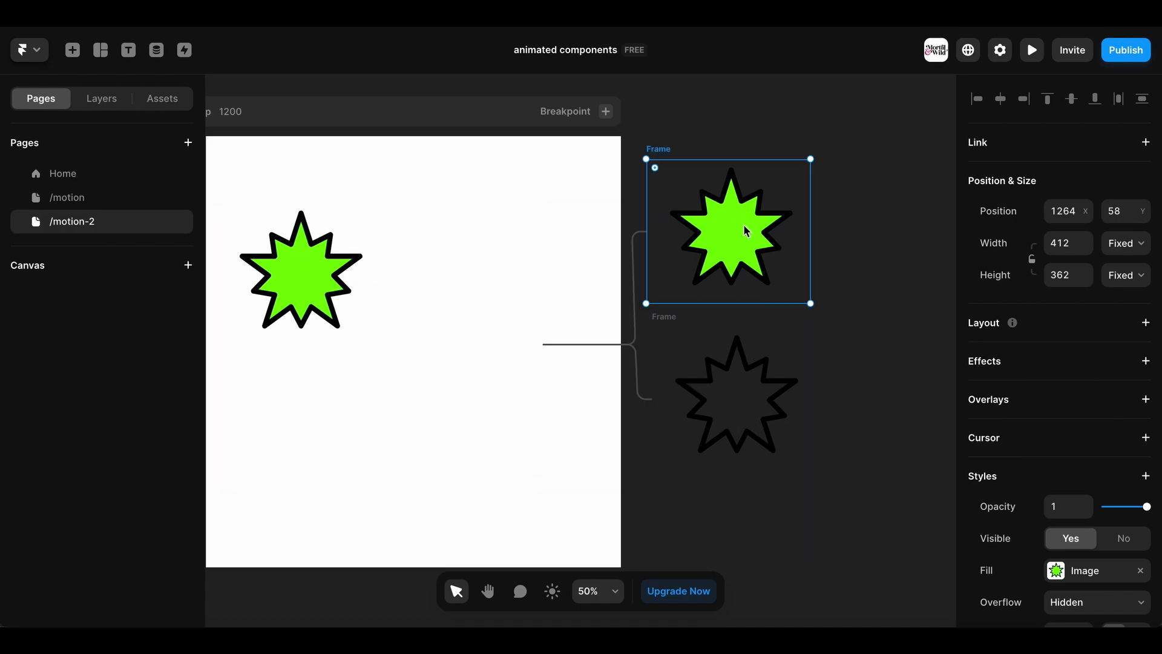
{"action": "key", "text": "Delete"}
{"action": "key", "text": "ctrl+v"}
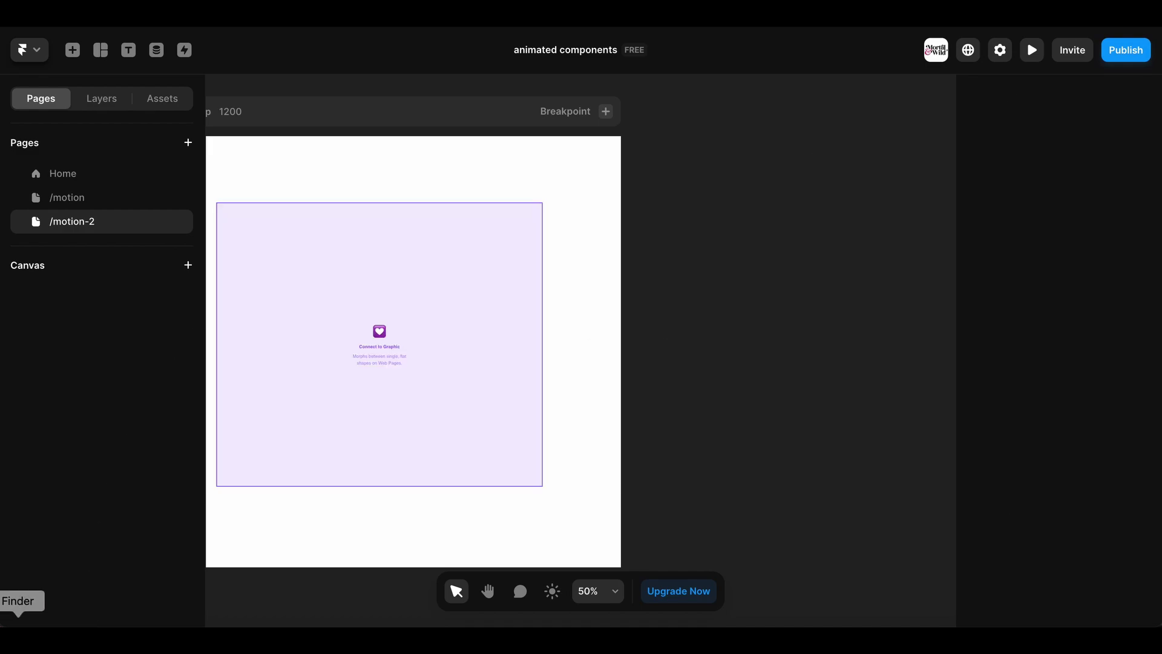
Import squarestar.svg from Finder onto the canvas beside the Desktop page and scale it to about 389 × 389
{"action": "left_click_drag", "start_coordinate": [364, 133], "coordinate": [567, 337]}
{"action": "left_click_drag", "start_coordinate": [662, 430], "coordinate": [705, 238]}
{"action": "left_click_drag", "start_coordinate": [666, 375], "coordinate": [654, 229]}
{"action": "left_click_drag", "start_coordinate": [865, 129], "coordinate": [805, 197]}
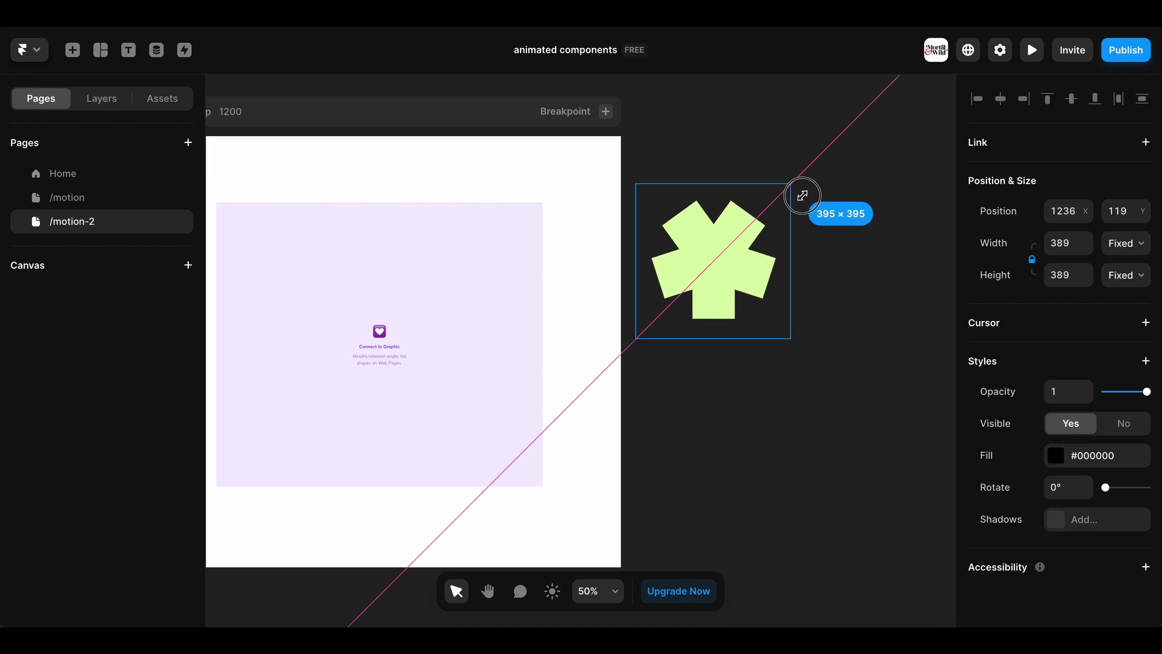
{"action": "left_click", "coordinate": [695, 274]}
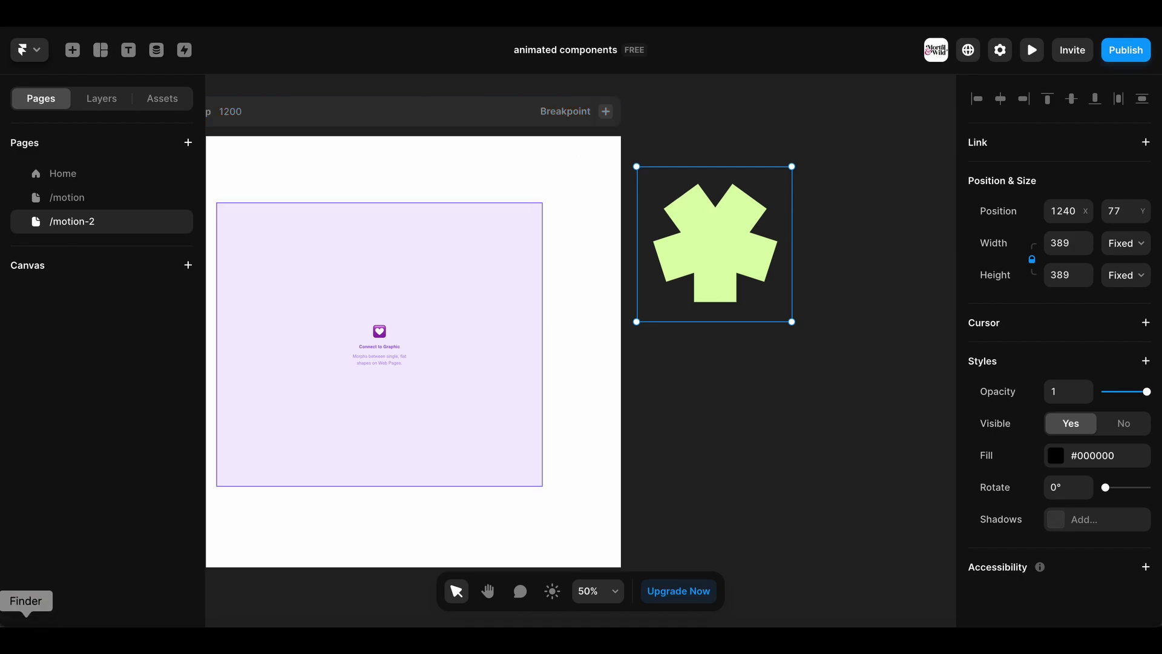
Import star1.svg from the icons folder in Finder, placing it below the lime shape at about 430 × 430
{"action": "left_click", "coordinate": [25, 621]}
{"action": "left_click", "coordinate": [399, 331]}
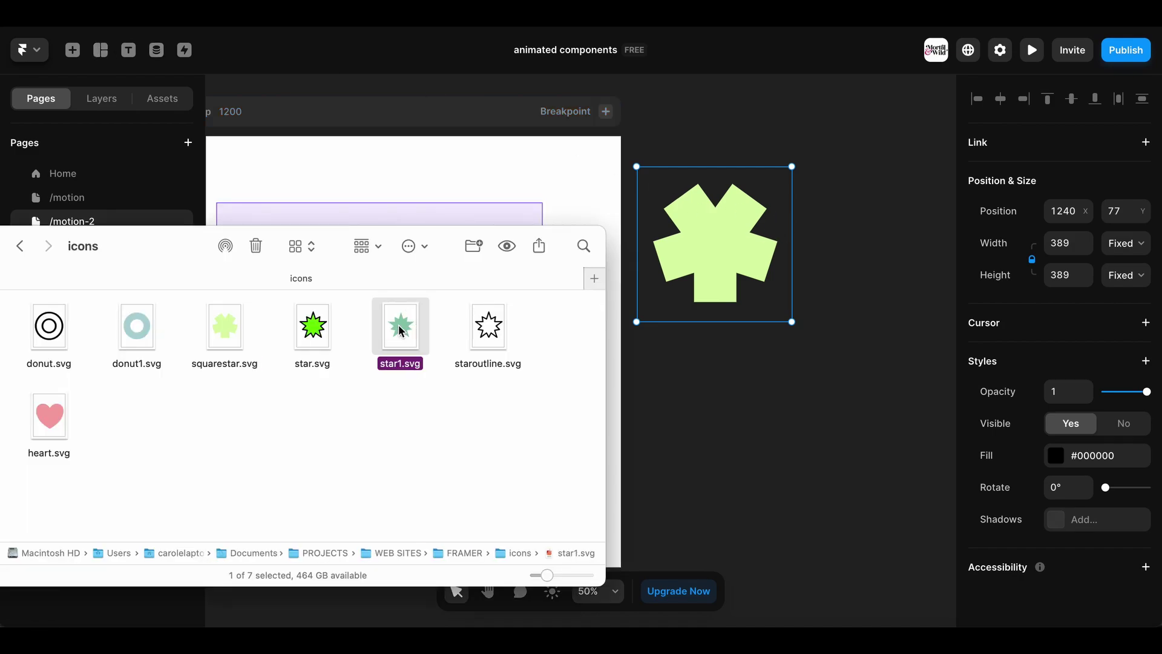
{"action": "left_click_drag", "start_coordinate": [400, 330], "coordinate": [753, 481]}
{"action": "left_click_drag", "start_coordinate": [839, 566], "coordinate": [716, 394]}
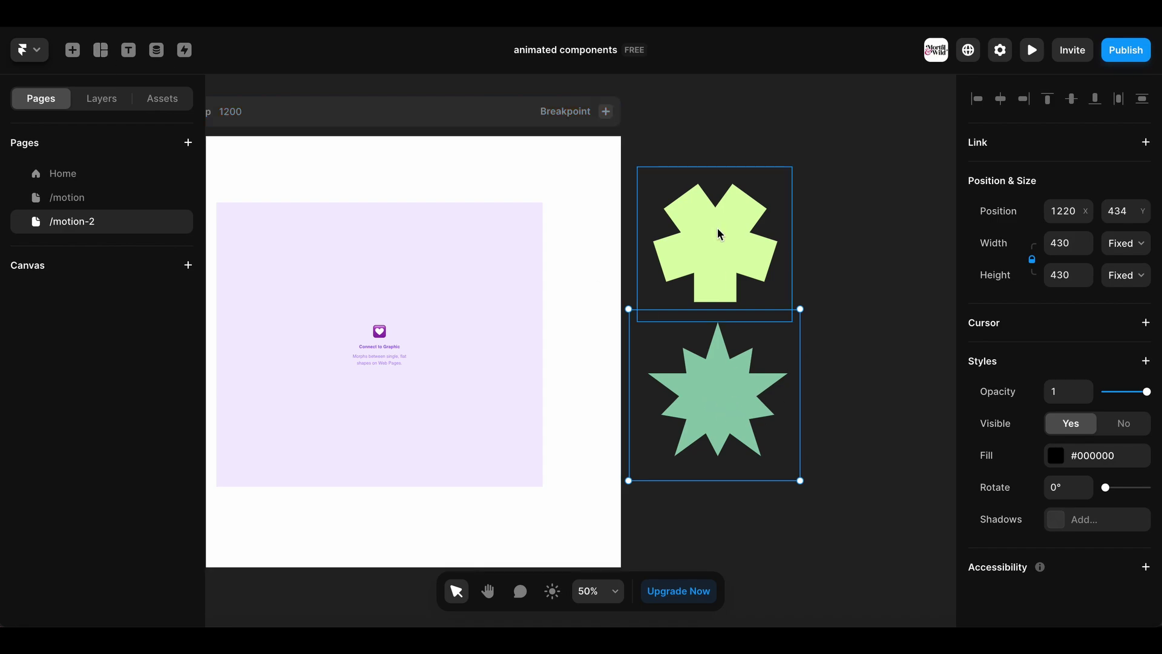
Import heart.svg from Finder, scale it to about 378 × 378 and place it below the green star beside the Desktop page
{"action": "left_click", "coordinate": [18, 623]}
{"action": "left_click_drag", "start_coordinate": [49, 418], "coordinate": [757, 558]}
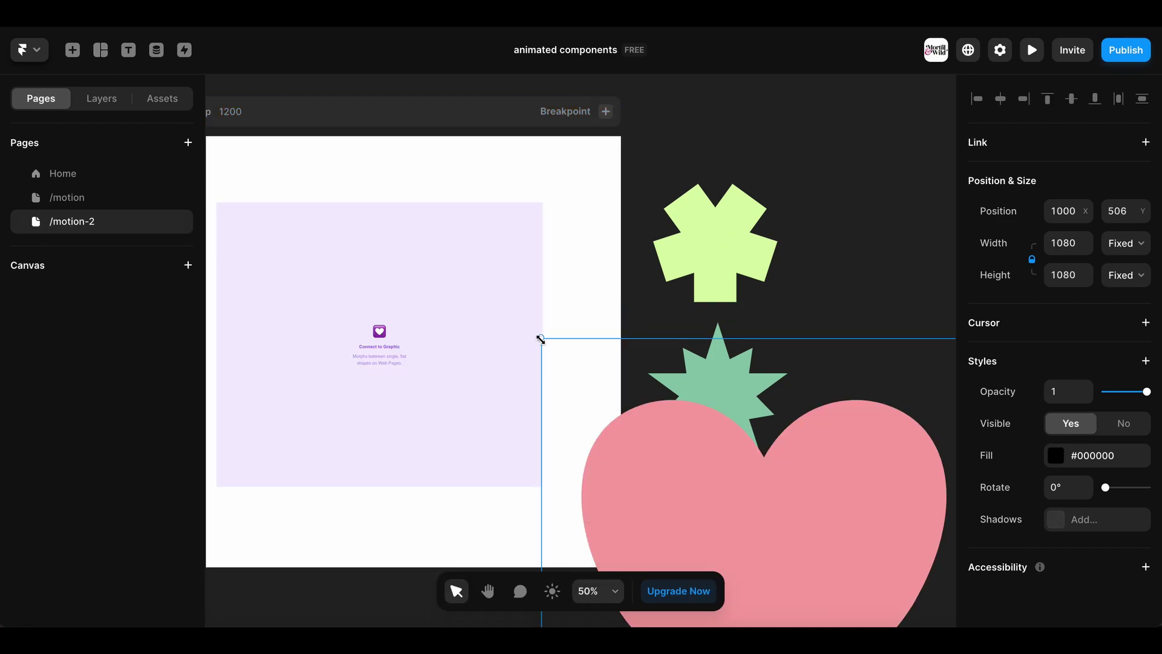
{"action": "left_click_drag", "start_coordinate": [540, 337], "coordinate": [766, 563]}
{"action": "left_click_drag", "start_coordinate": [855, 590], "coordinate": [713, 488]}
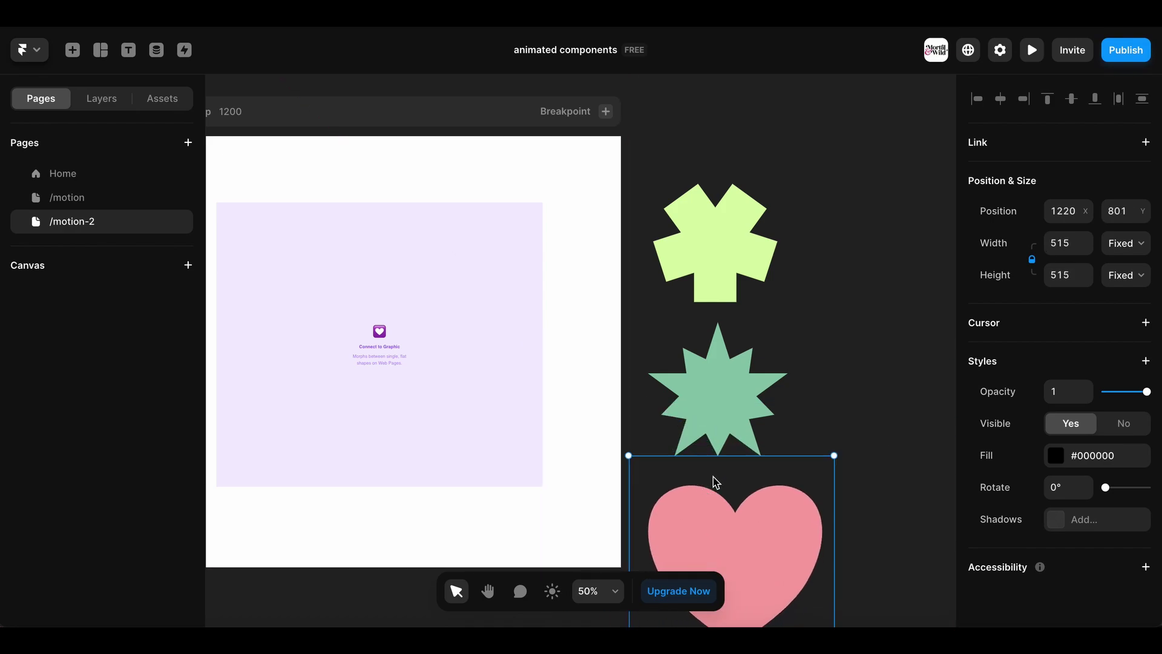
{"action": "scroll", "coordinate": [726, 484], "scroll_direction": "down", "scroll_amount": 2}
{"action": "left_click_drag", "start_coordinate": [833, 427], "coordinate": [779, 465]}
{"action": "left_click", "coordinate": [752, 514]}
{"action": "left_click_drag", "start_coordinate": [752, 513], "coordinate": [761, 495]}
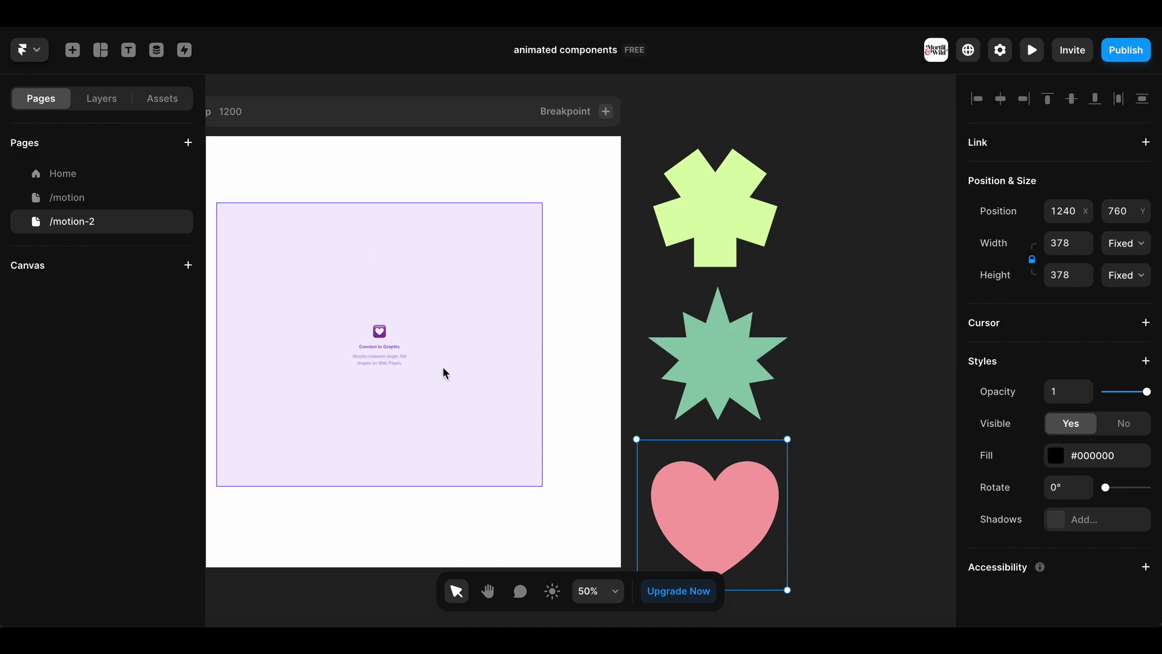
Convert the imported squarestar, star1 and heart SVGs into editable graphics
{"action": "double_click", "coordinate": [722, 201]}
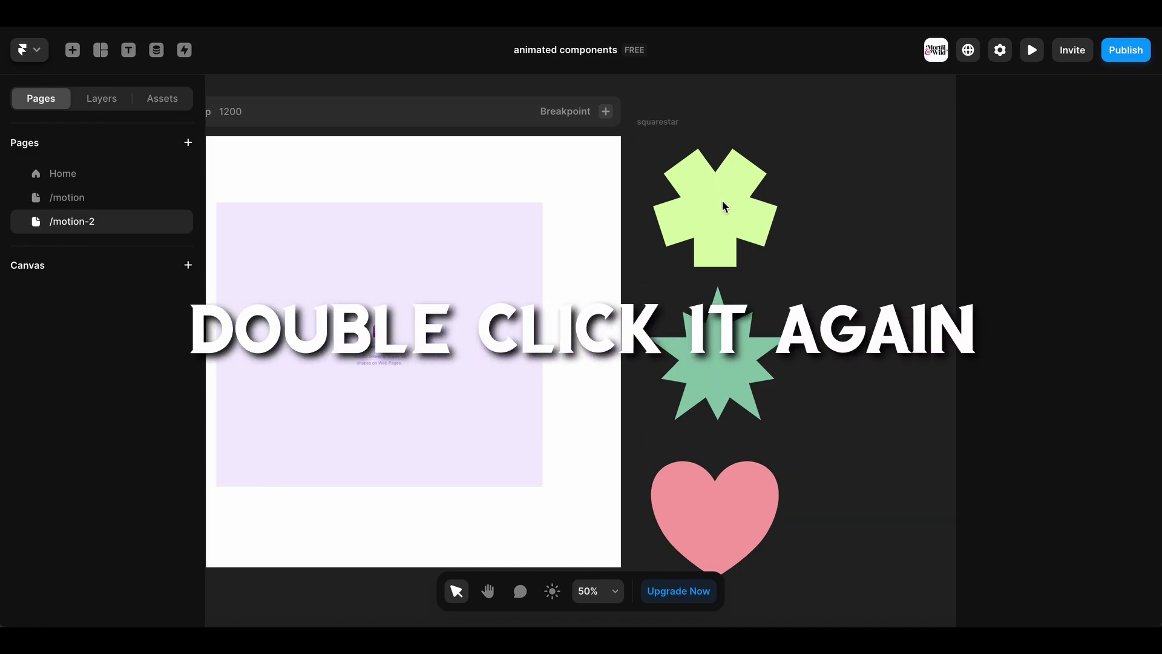
{"action": "double_click", "coordinate": [727, 198]}
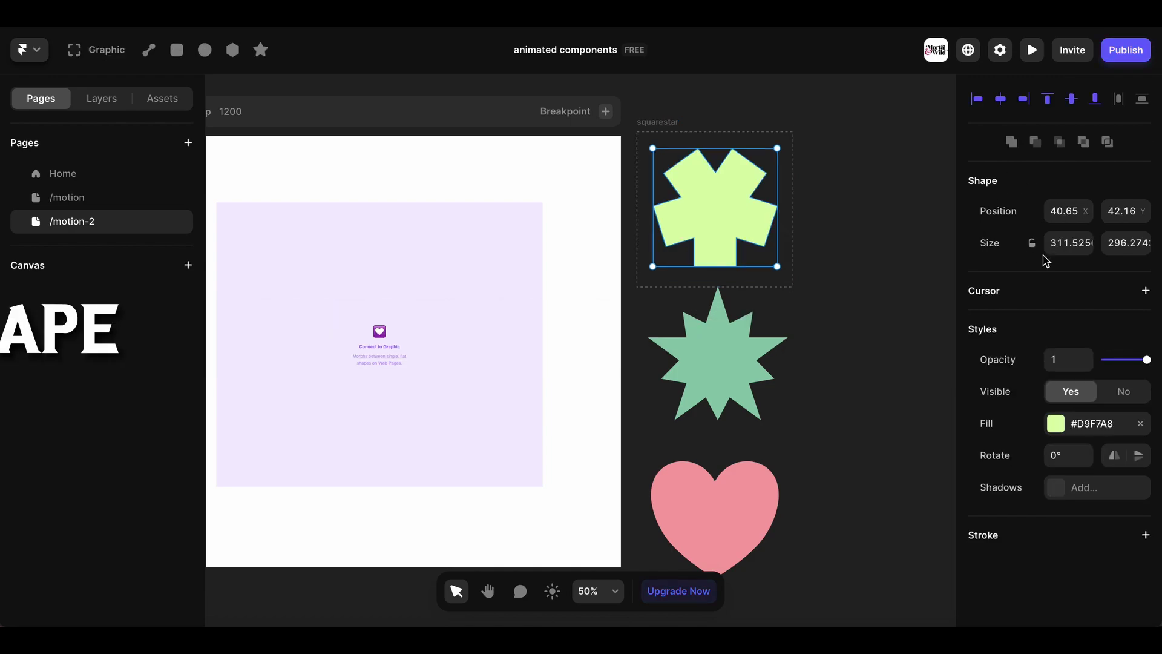
{"action": "left_click", "coordinate": [729, 505]}
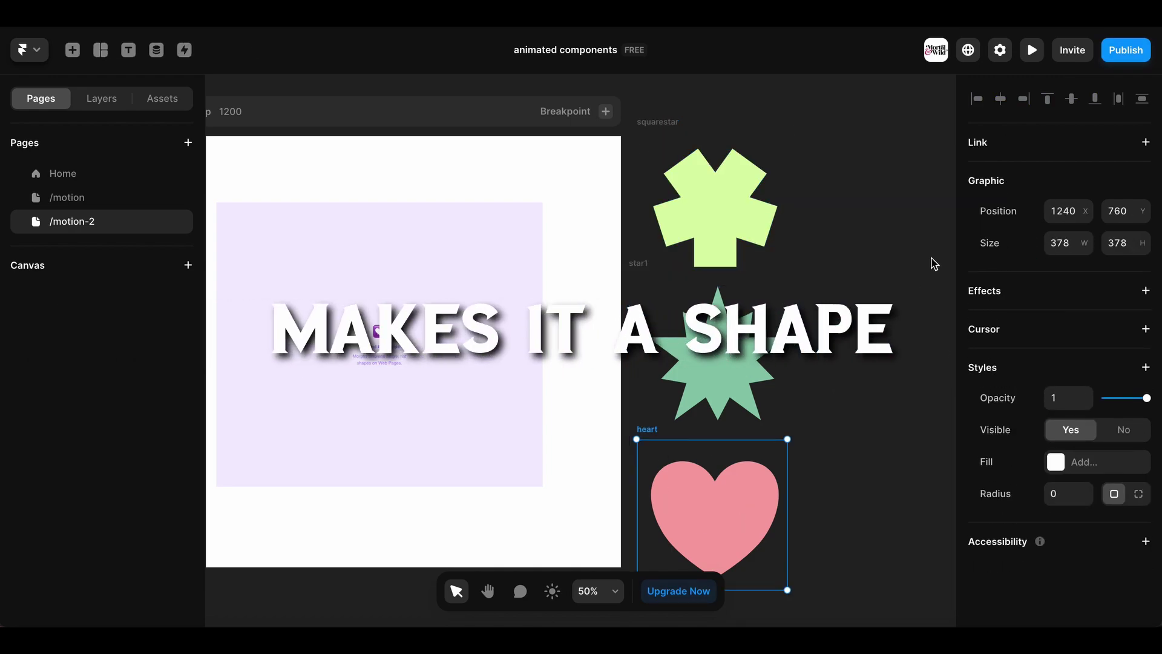
Change the fill of the shape inside the heart graphic to a more saturated red
{"action": "double_click", "coordinate": [723, 503]}
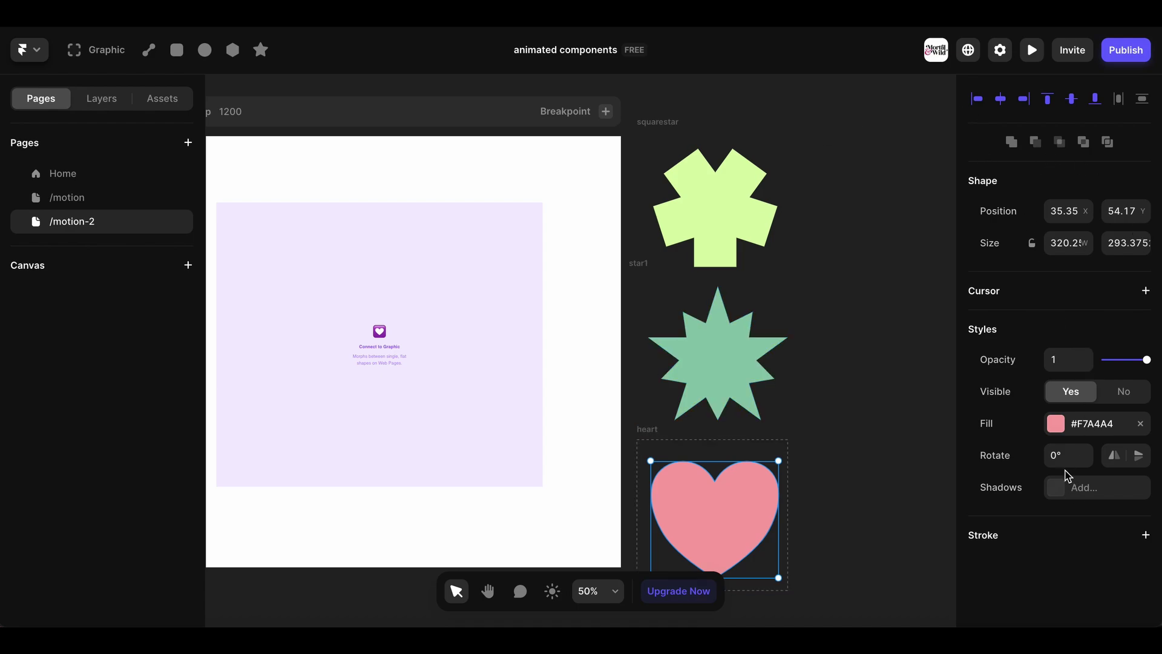
{"action": "left_click", "coordinate": [1056, 423]}
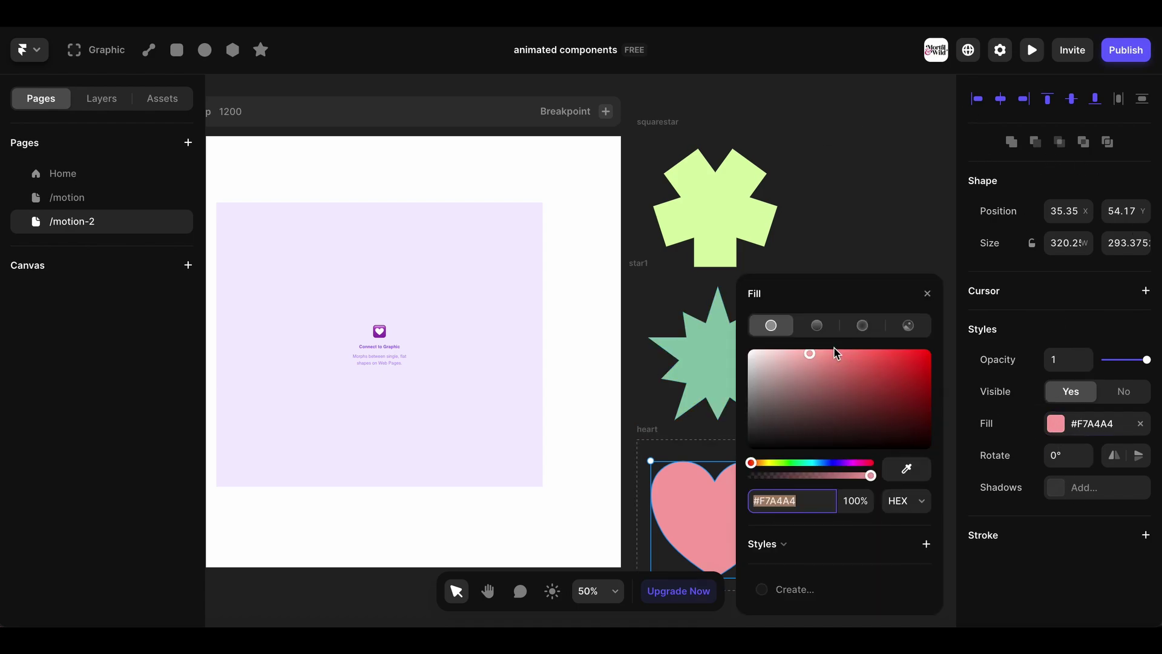
{"action": "left_click", "coordinate": [874, 352]}
Add a thick black #000000 stroke to the shape inside the star1 graphic
{"action": "left_click", "coordinate": [696, 376]}
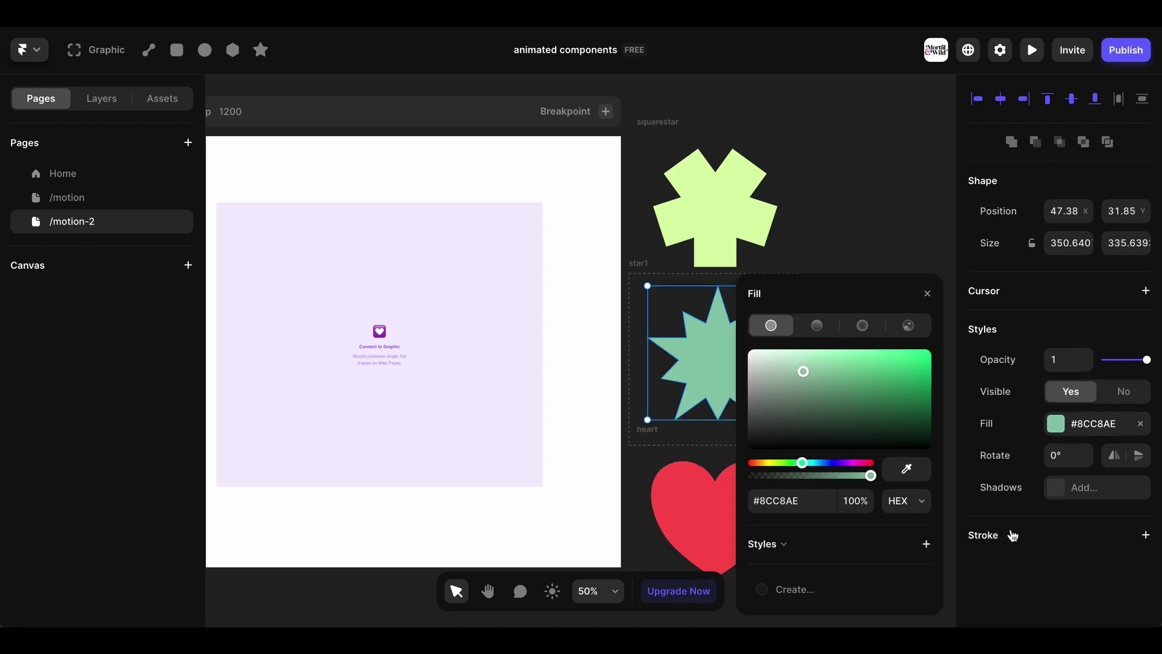
{"action": "left_click", "coordinate": [1005, 535]}
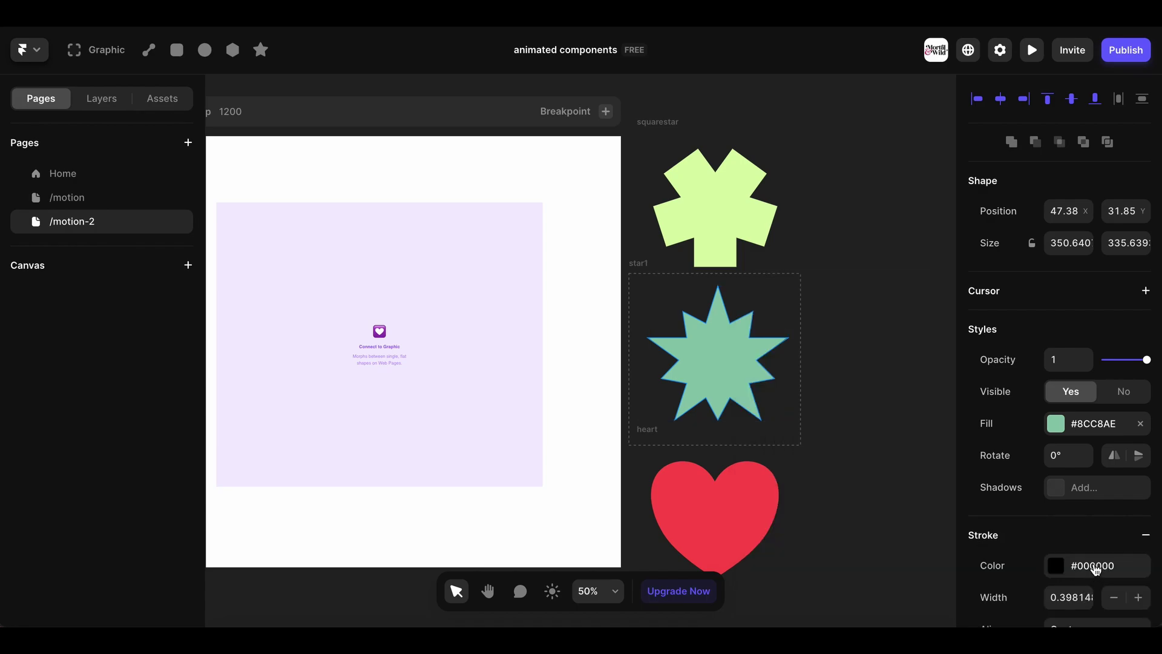
{"action": "scroll", "coordinate": [1095, 569], "scroll_direction": "down", "scroll_amount": 2}
Connect the Morpher component to the squarestar, star1 and heart graphics and preview the page
{"action": "left_click", "coordinate": [386, 315]}
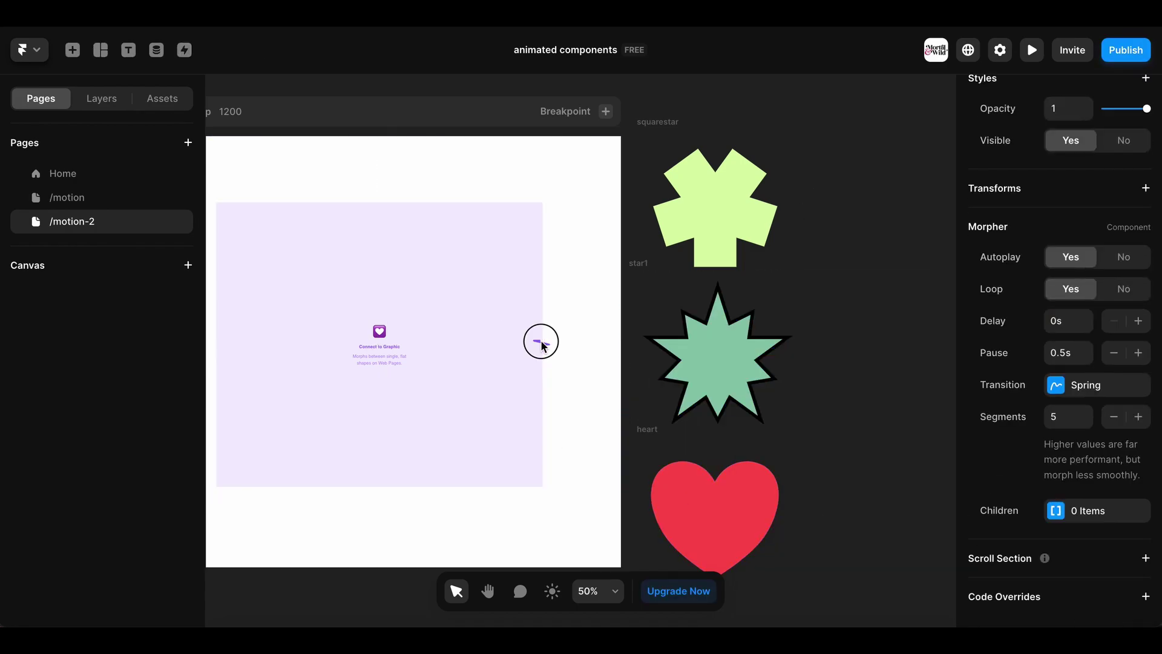
{"action": "left_click_drag", "start_coordinate": [543, 344], "coordinate": [714, 206]}
{"action": "left_click_drag", "start_coordinate": [542, 344], "coordinate": [695, 493]}
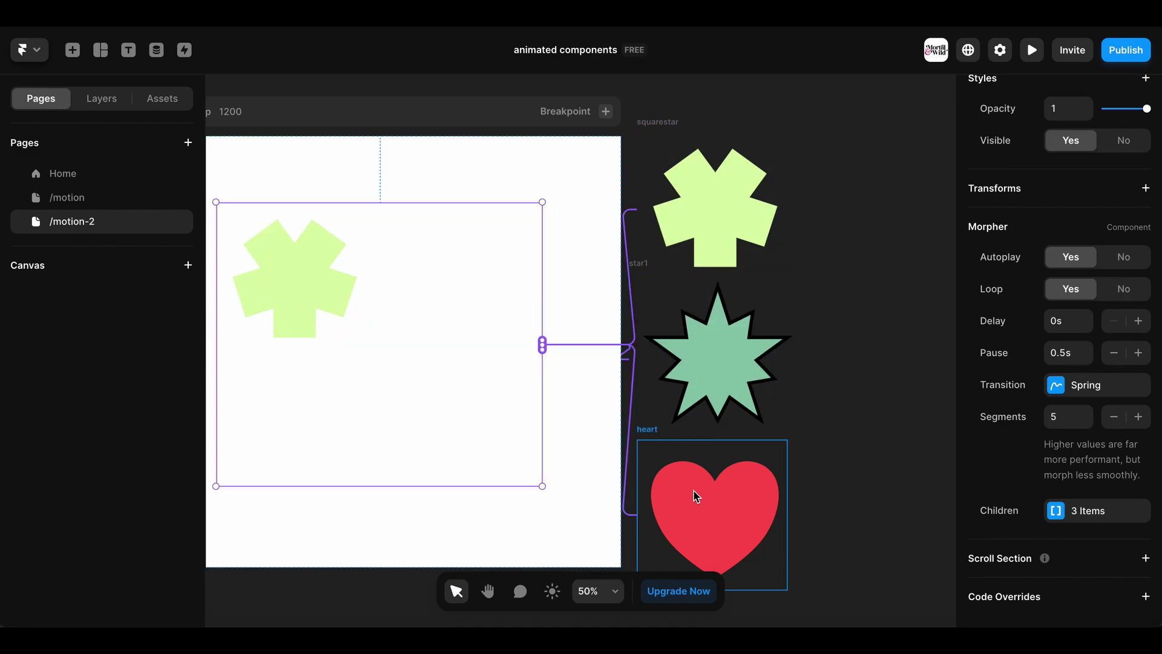
{"action": "left_click", "coordinate": [1032, 50]}
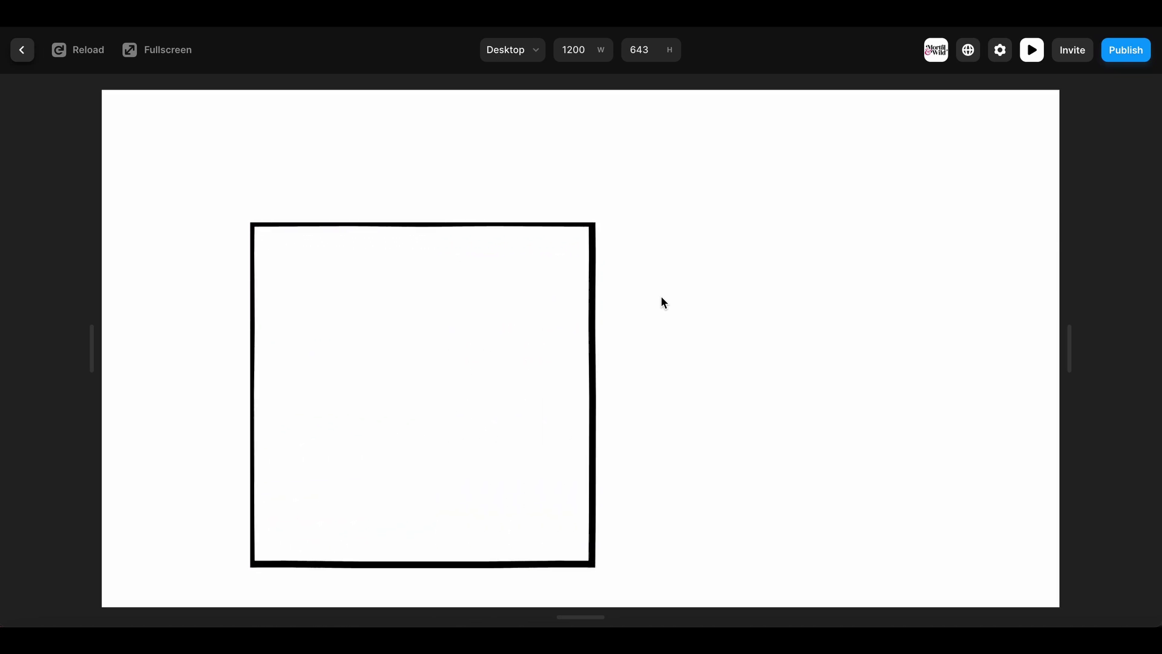
{"action": "left_click", "coordinate": [1032, 51]}
Remove the stroke from the star1 shape and preview the morph animation again
{"action": "left_click", "coordinate": [720, 352]}
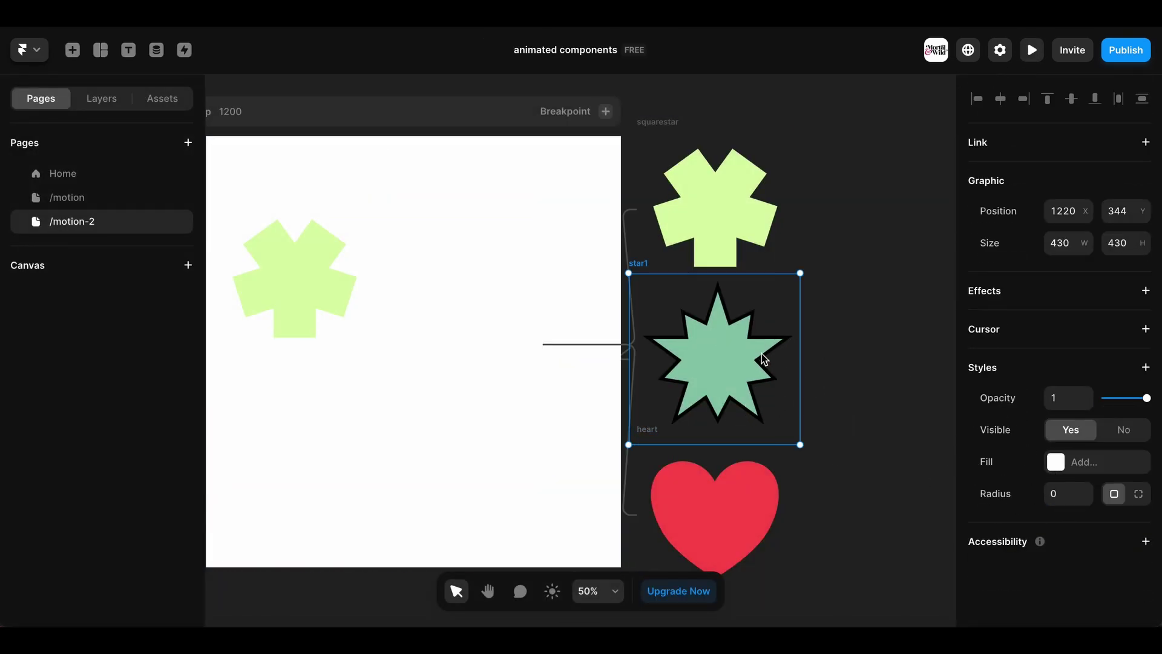
{"action": "key", "text": "ctrl+p"}
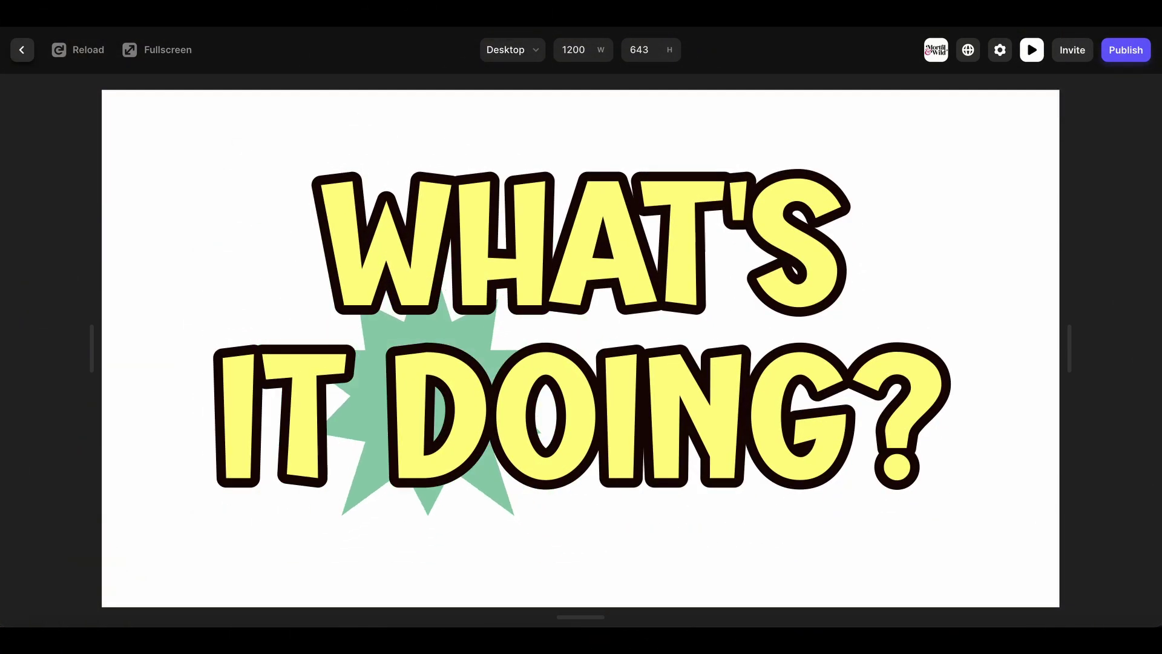
{"action": "key", "text": "Escape"}
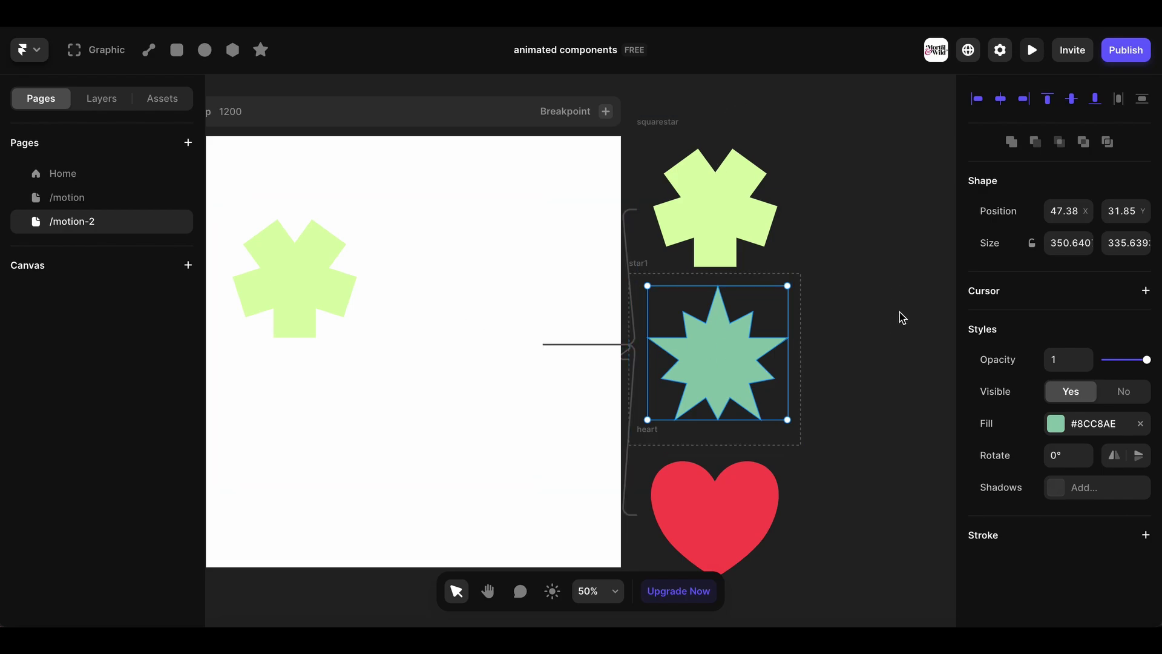
Delete the outer 430 × 430 box inside the star1 graphic, leaving the star shape in place
{"action": "left_click", "coordinate": [765, 282]}
{"action": "left_click", "coordinate": [724, 344]}
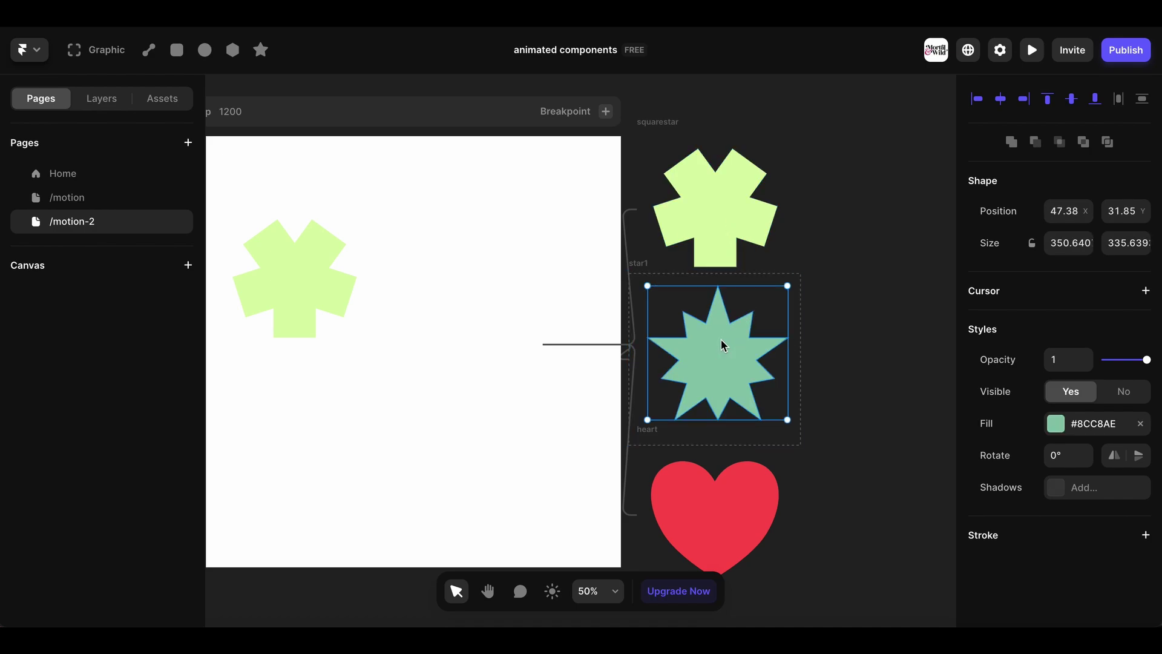
{"action": "left_click", "coordinate": [769, 282]}
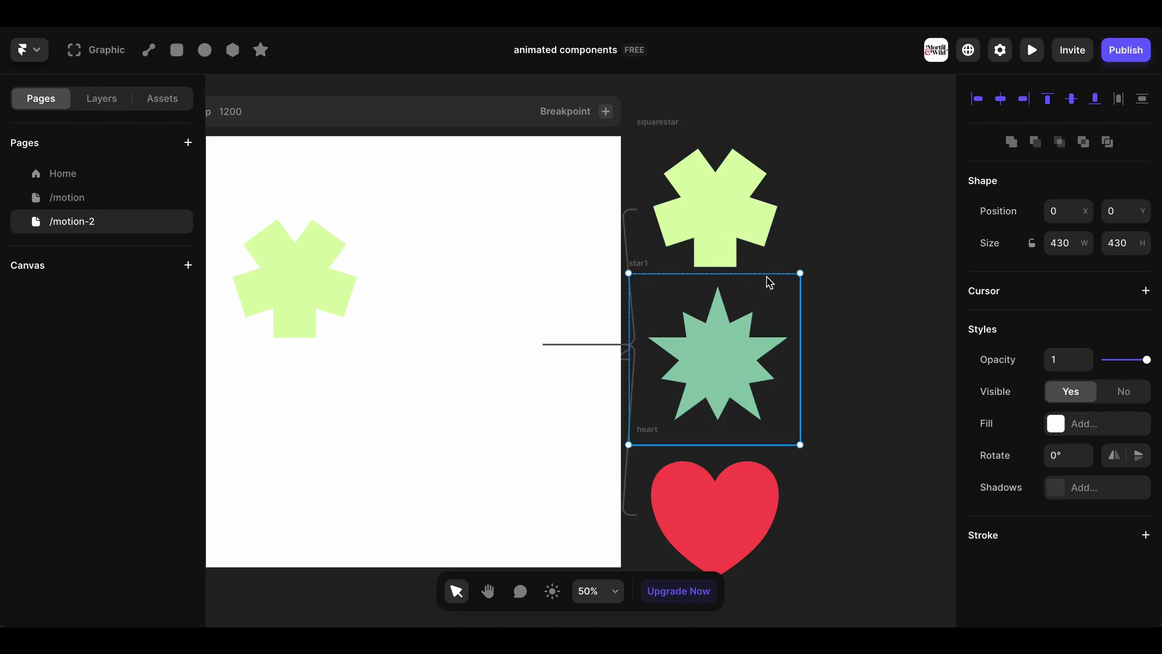
{"action": "left_click", "coordinate": [746, 324]}
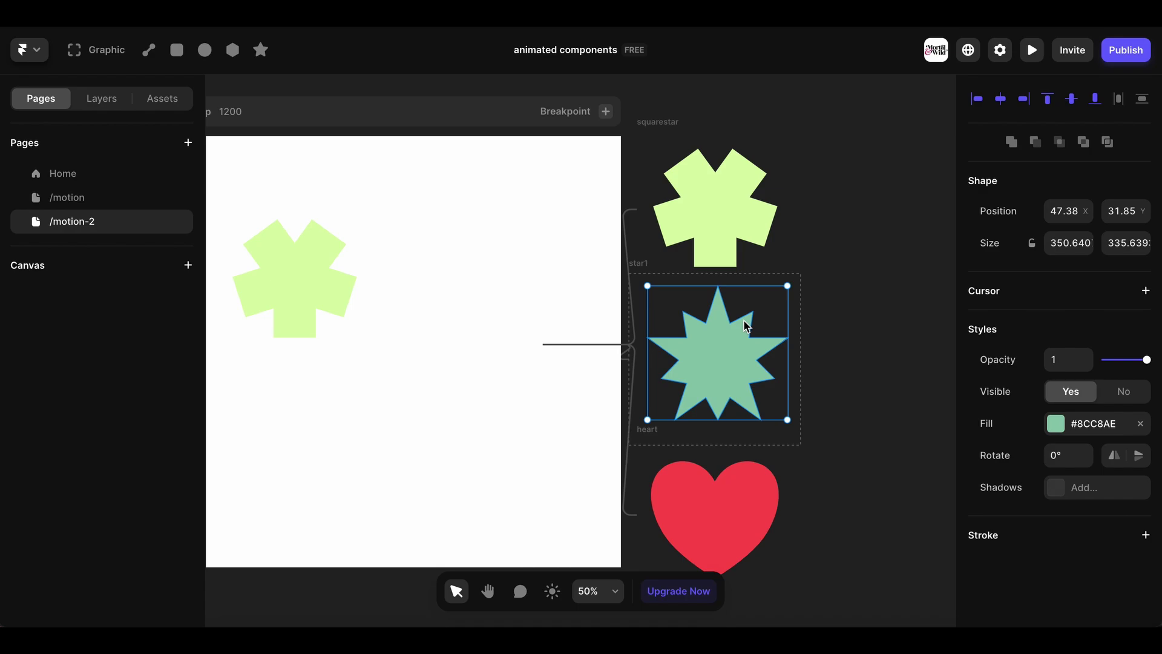
{"action": "left_click", "coordinate": [763, 282]}
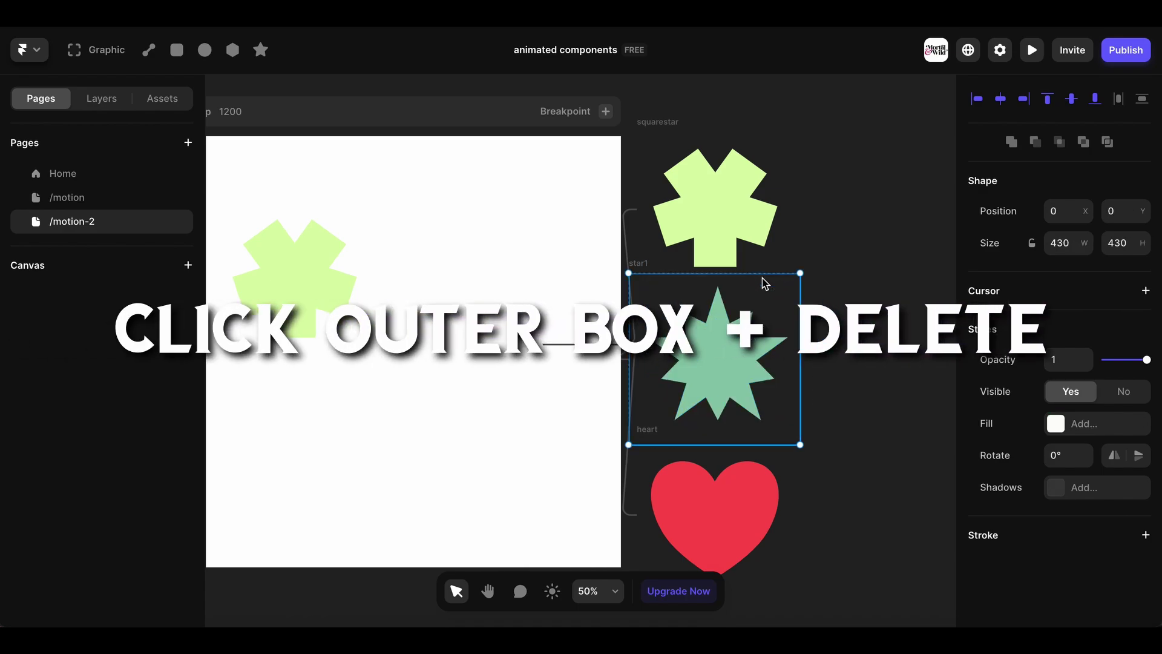
{"action": "key", "text": "Delete"}
Delete the outer boxes inside the heart and squarestar graphics, leaving only their single shapes
{"action": "left_click", "coordinate": [706, 187]}
{"action": "left_click", "coordinate": [753, 448]}
{"action": "key", "text": "Delete"}
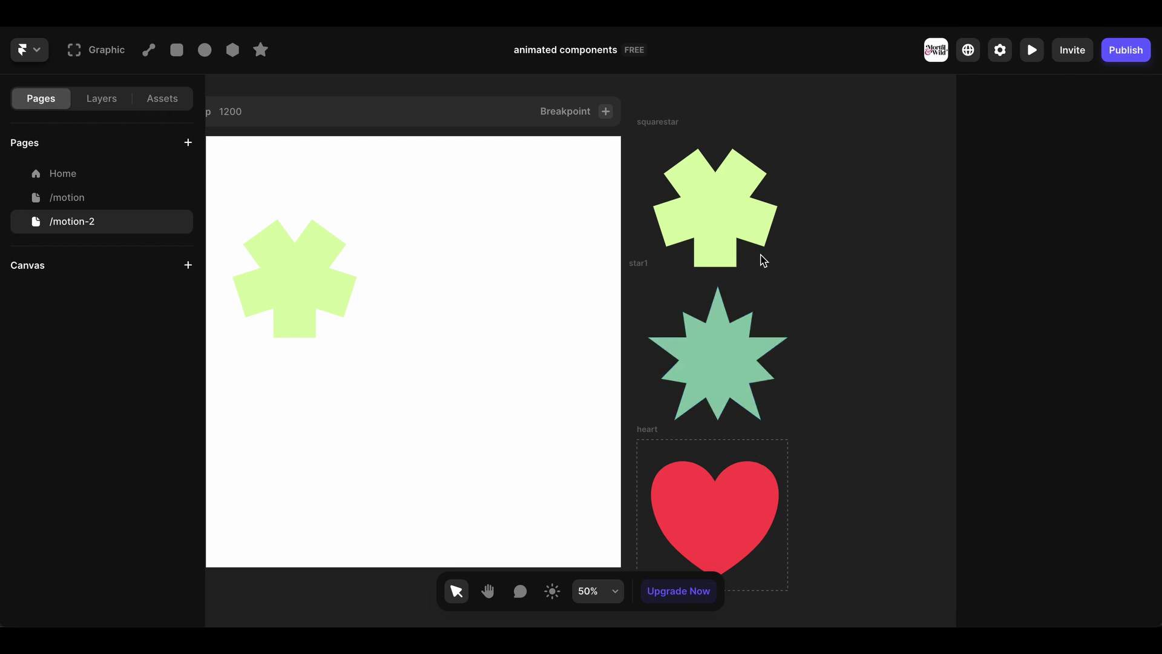
Inspect the Morpher component's Spring transition settings and preview the morph animation
{"action": "left_click", "coordinate": [356, 270]}
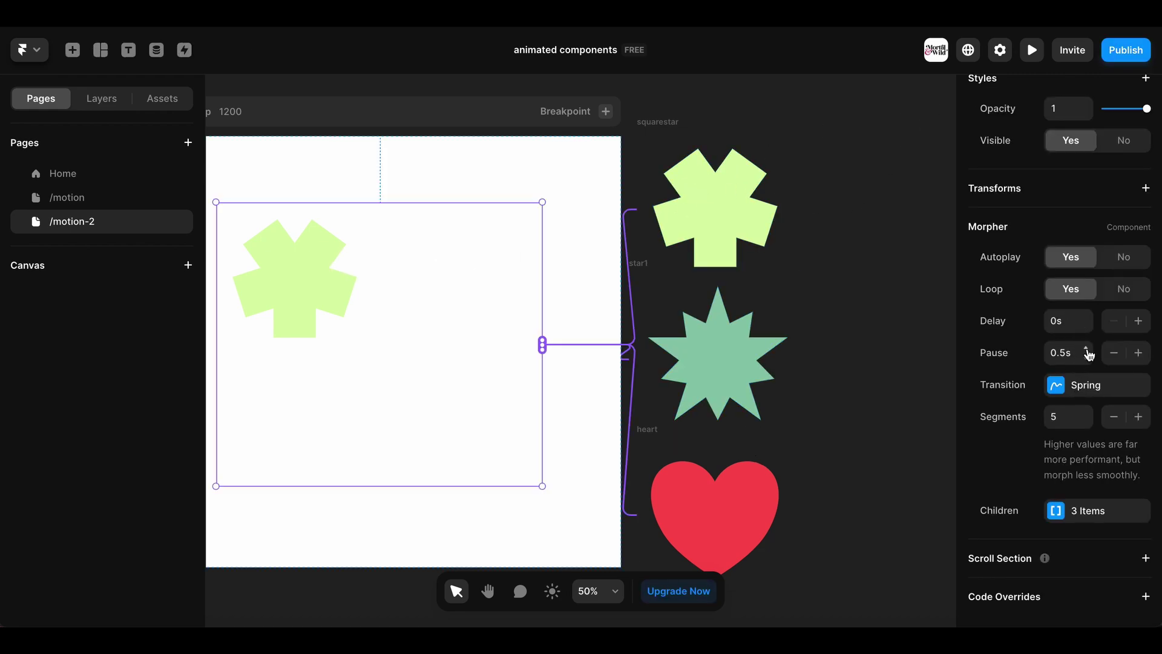
{"action": "left_click", "coordinate": [1093, 385]}
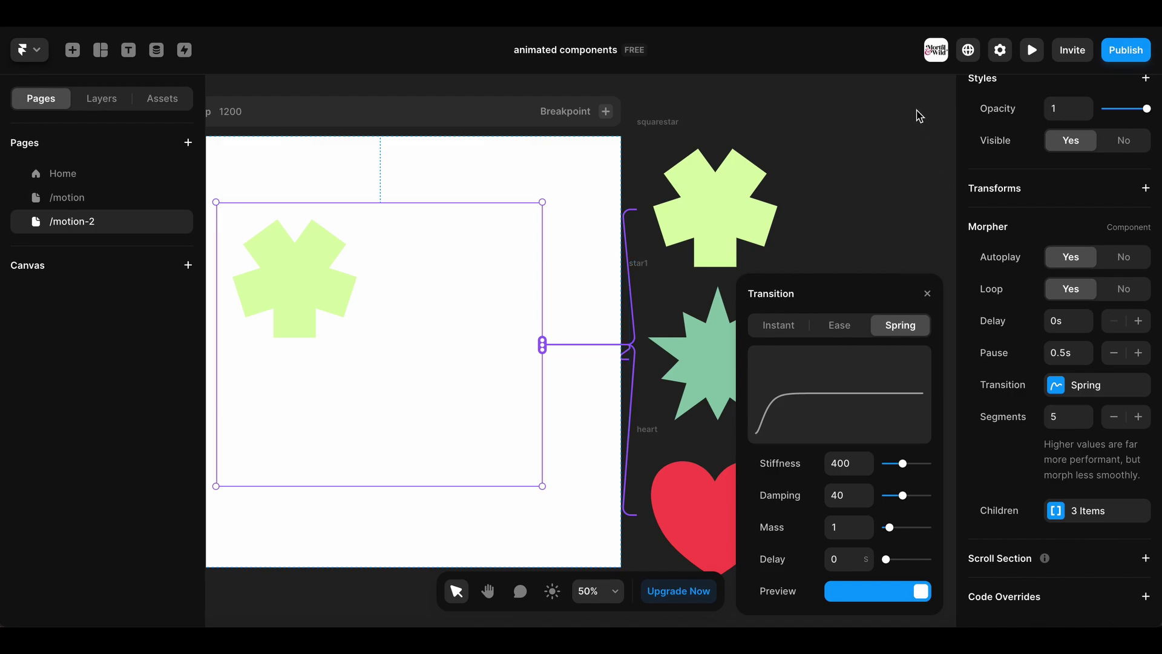
{"action": "key", "text": "super+p"}
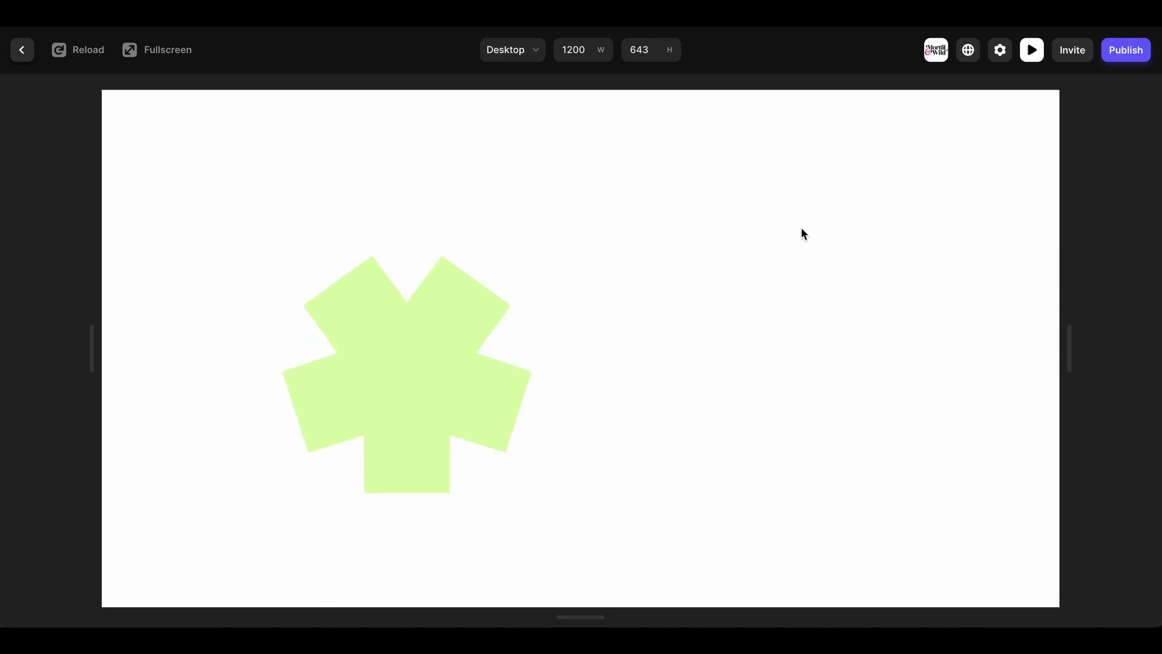
{"action": "left_click", "coordinate": [1031, 52]}
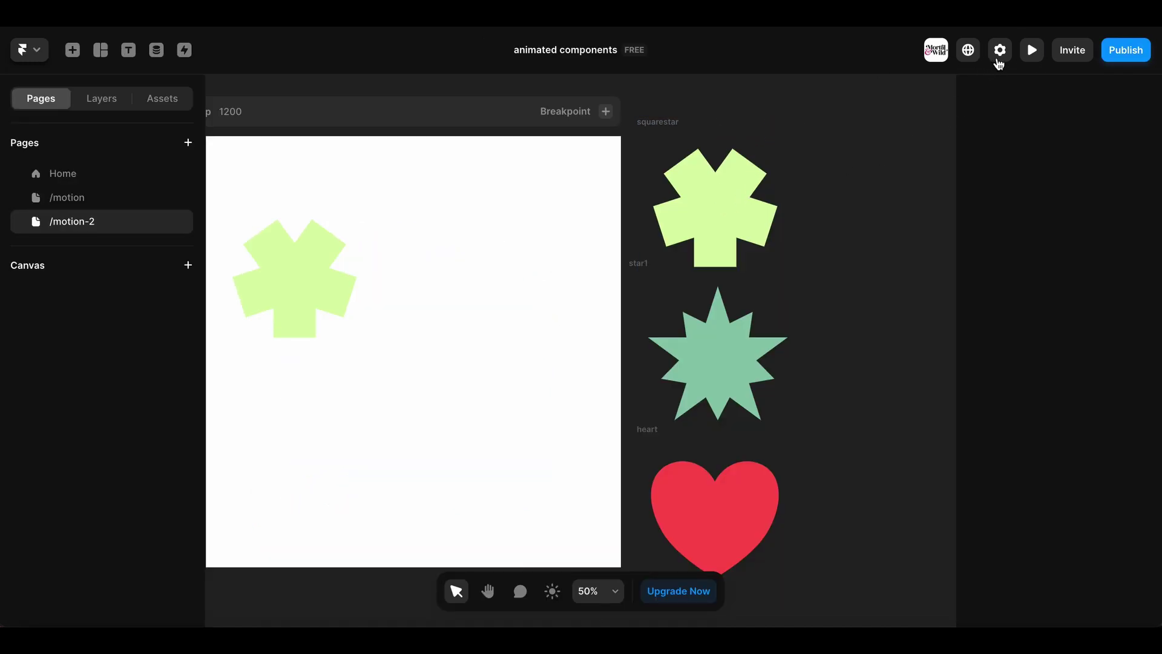
{"action": "left_click", "coordinate": [1031, 52]}
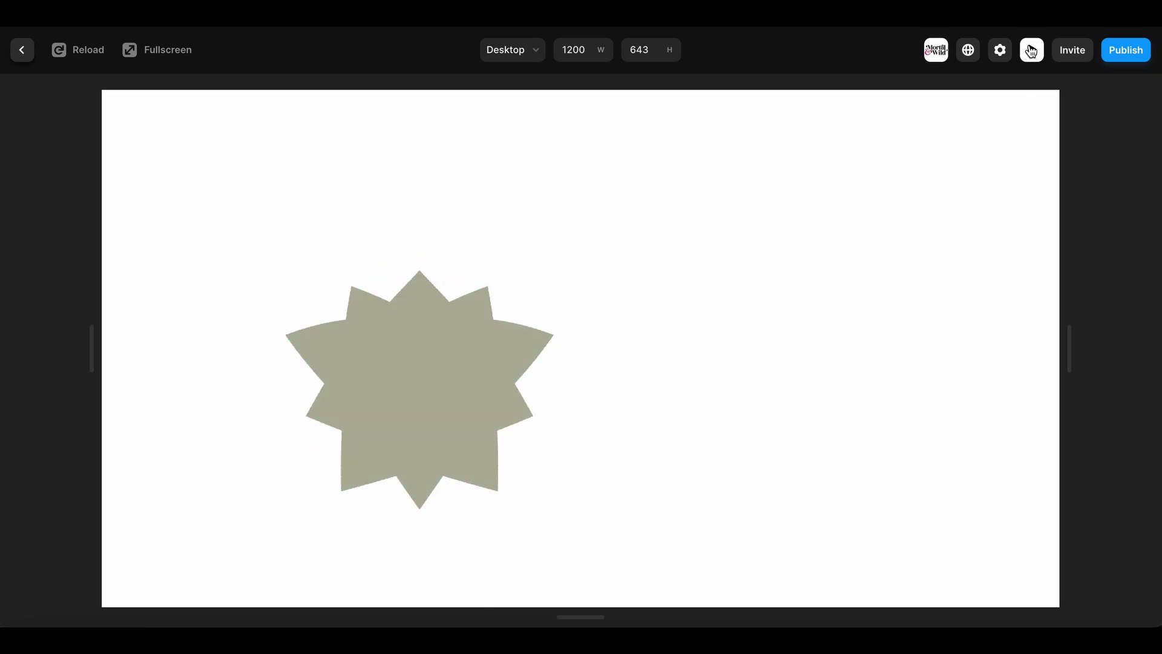
{"action": "left_click", "coordinate": [1032, 50]}
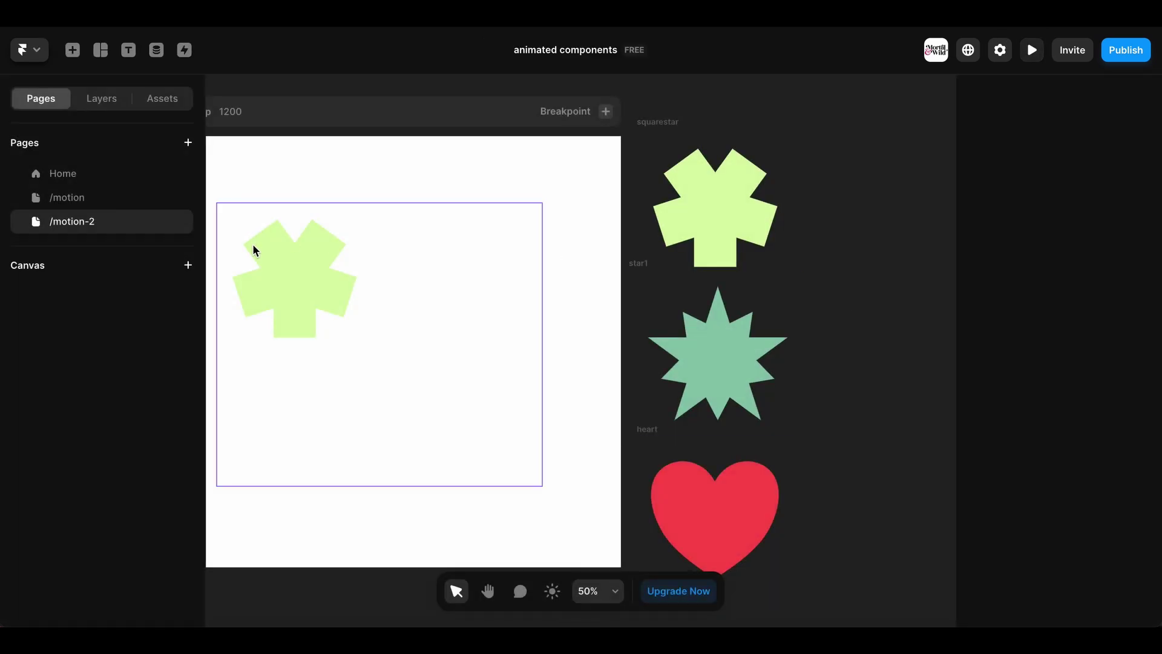
Import donut1.svg from the icons folder in Finder, place it beside the star and heart, and convert it to an editable graphic
{"action": "left_click", "coordinate": [290, 277]}
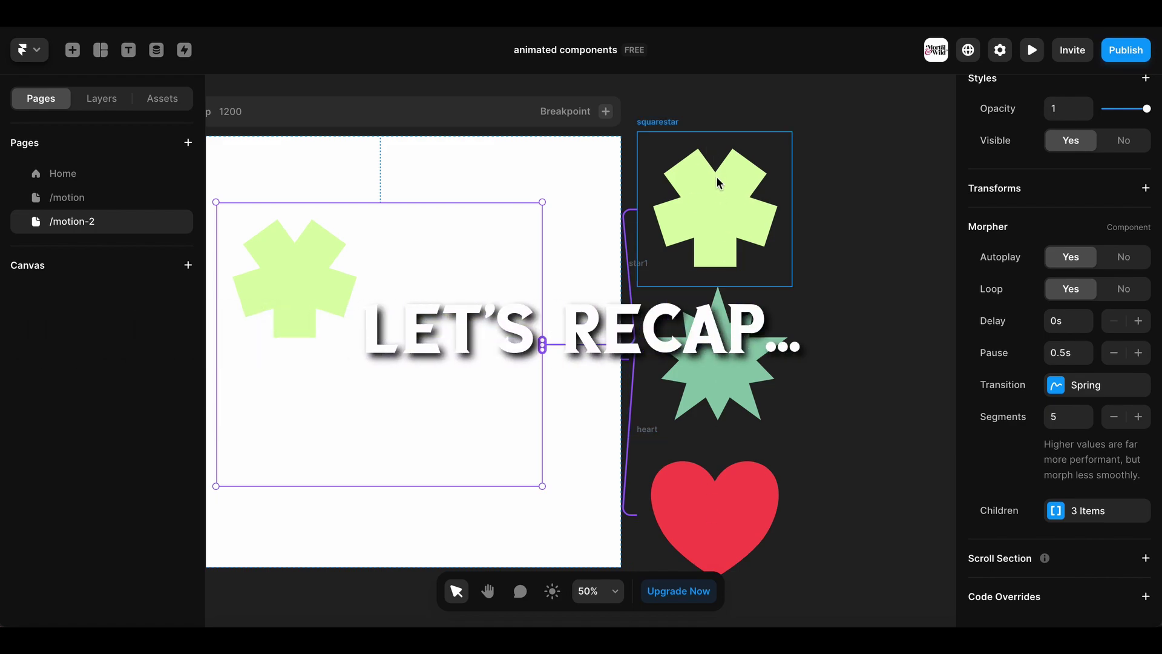
{"action": "left_click", "coordinate": [715, 214]}
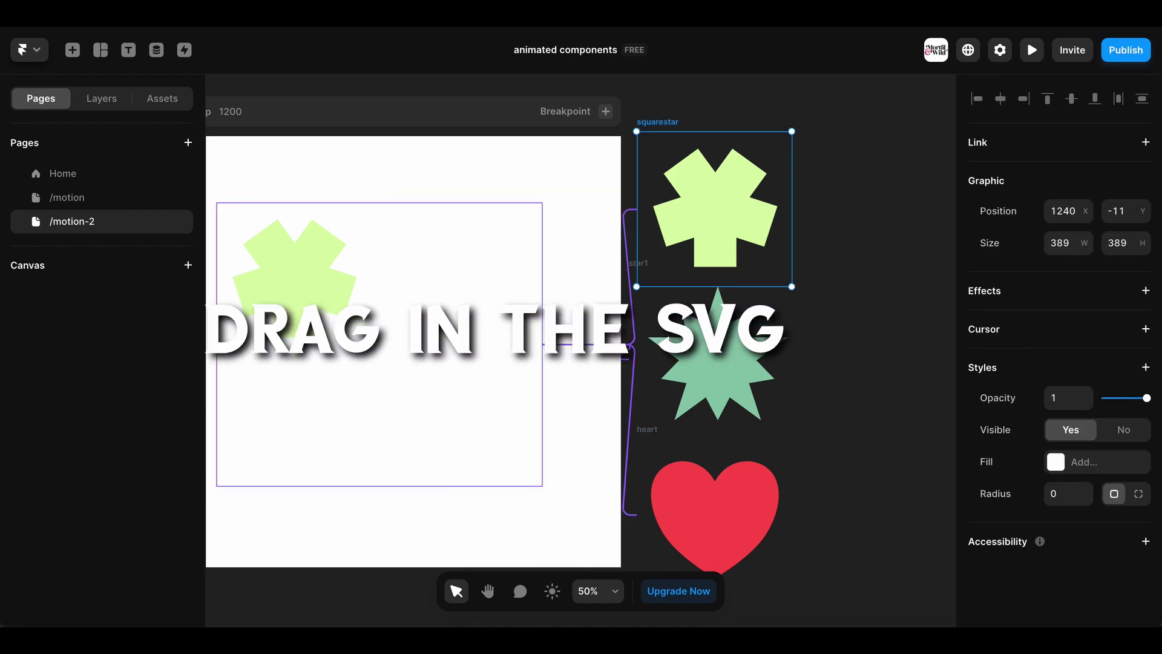
{"action": "left_click", "coordinate": [22, 624]}
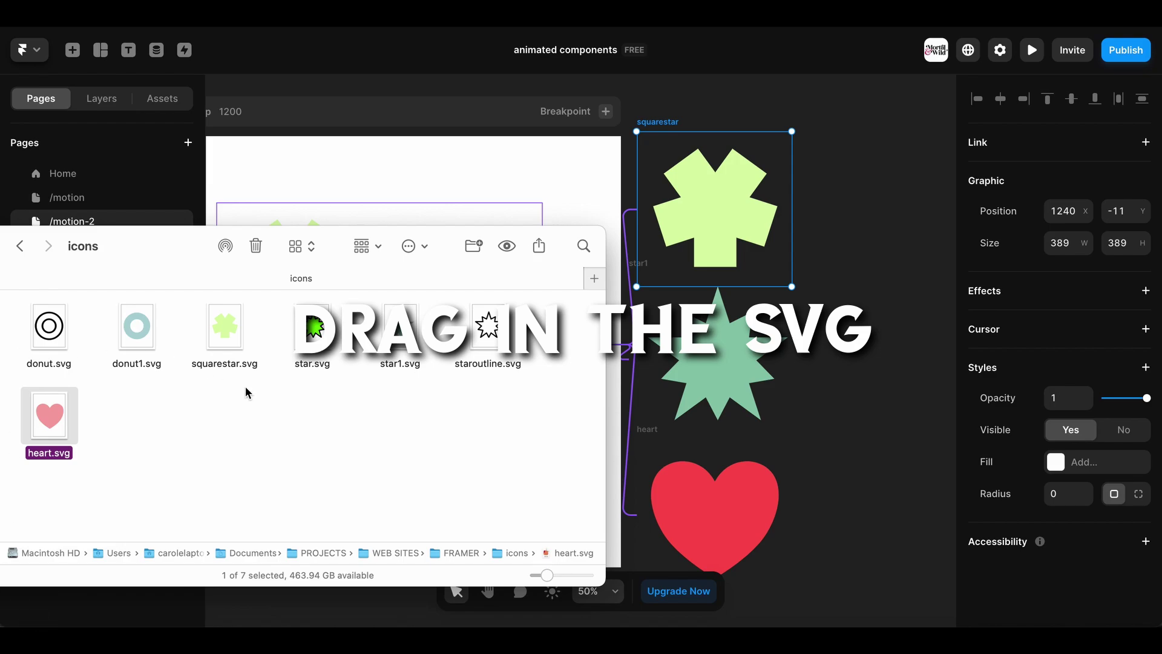
{"action": "left_click", "coordinate": [135, 324]}
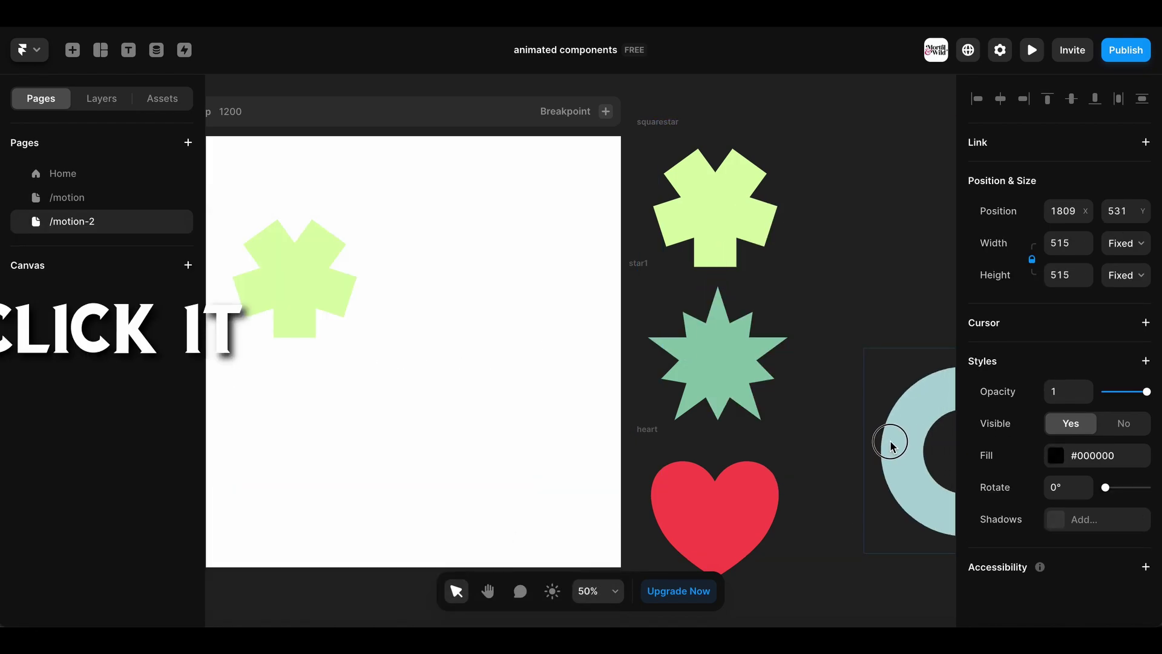
{"action": "left_click_drag", "start_coordinate": [893, 441], "coordinate": [837, 365]}
{"action": "double_click", "coordinate": [880, 359]}
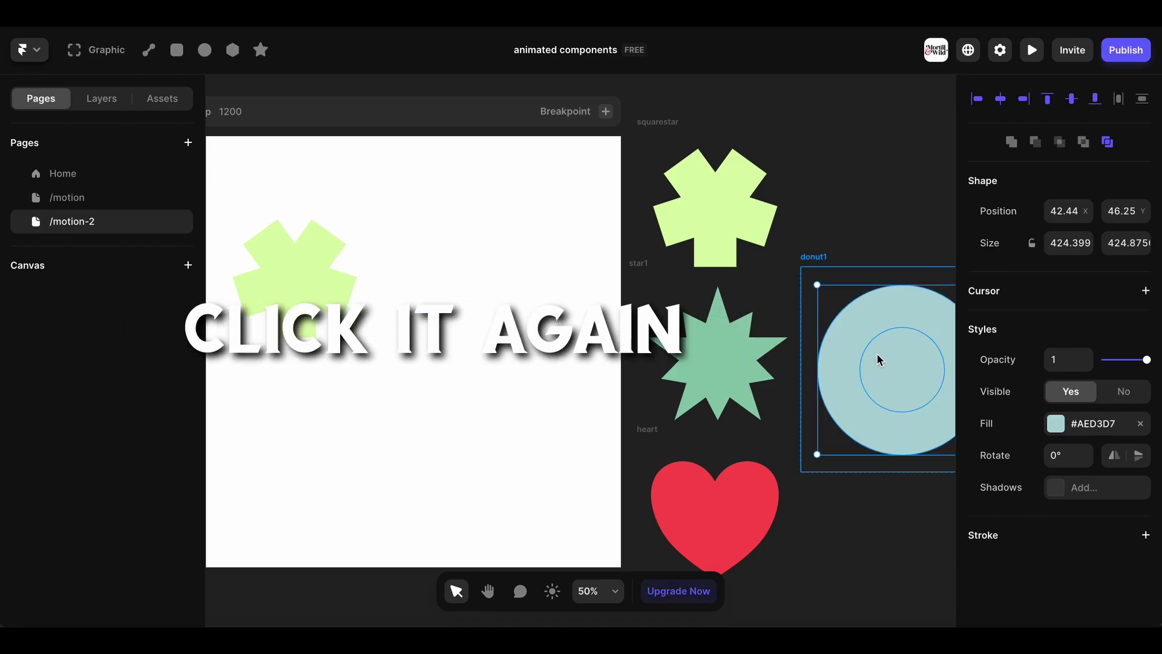
Delete the outer box inside the donut1 graphic, keeping the donut shape, and leave shape editing
{"action": "left_click", "coordinate": [859, 273]}
{"action": "left_click", "coordinate": [876, 350]}
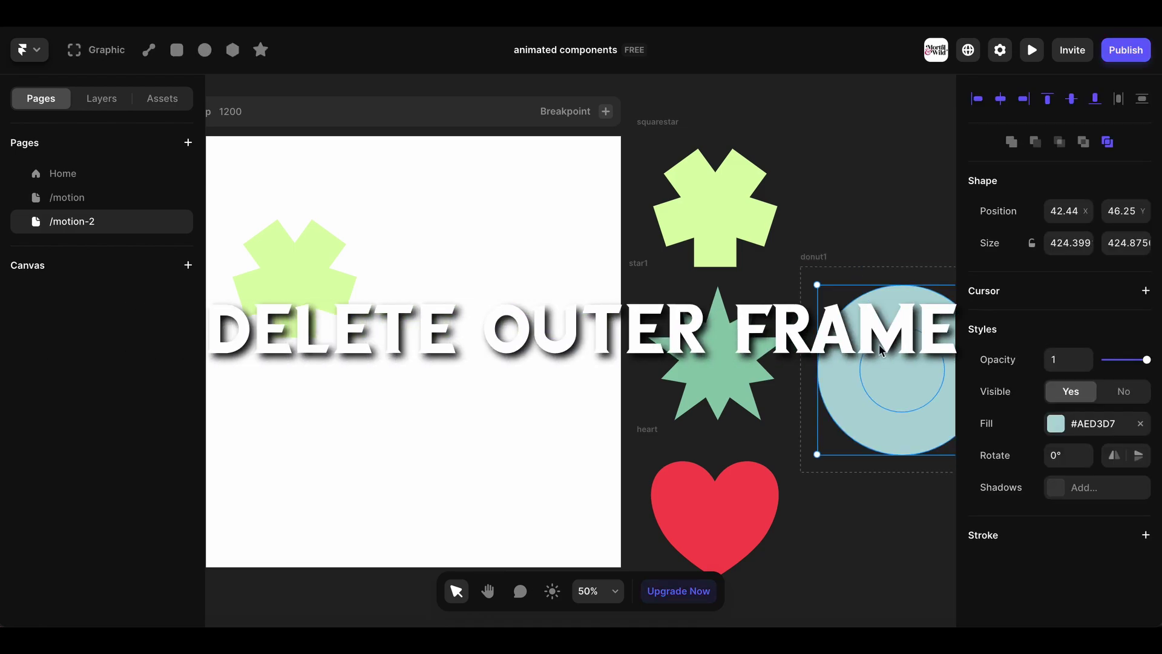
{"action": "key", "text": "Escape"}
{"action": "left_click", "coordinate": [898, 362]}
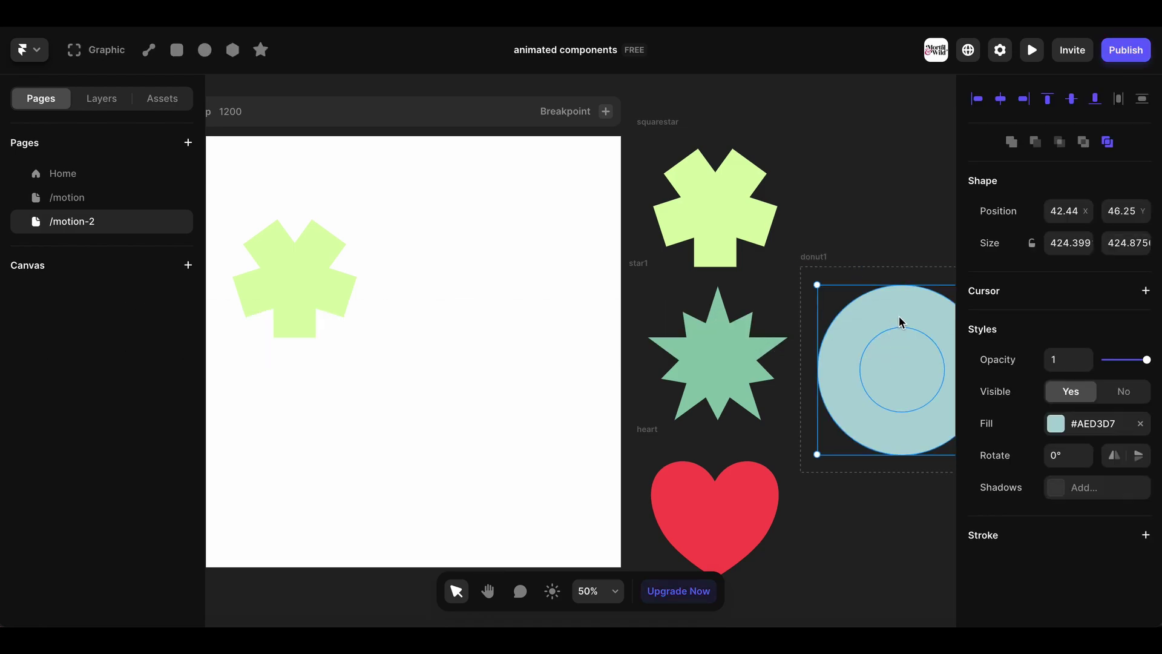
{"action": "left_click", "coordinate": [877, 226]}
{"action": "key", "text": "Escape"}
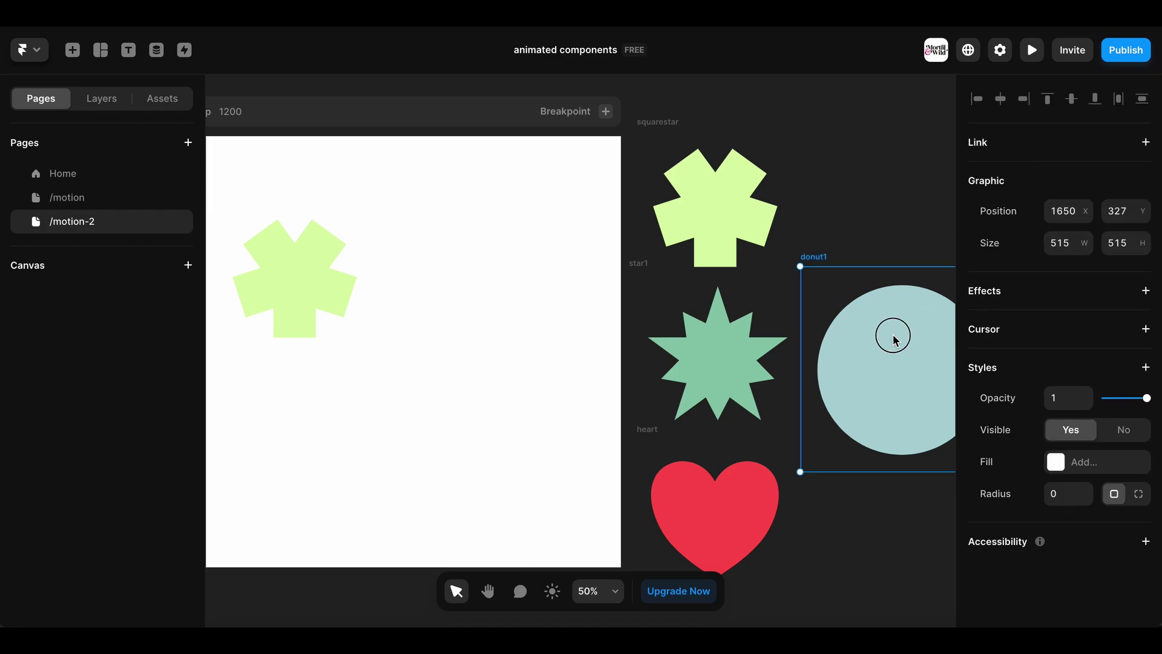
Set the donut shape's path combination in the donut1 graphic to Exclude, cutting the inner circle out as a hole
{"action": "double_click", "coordinate": [897, 374]}
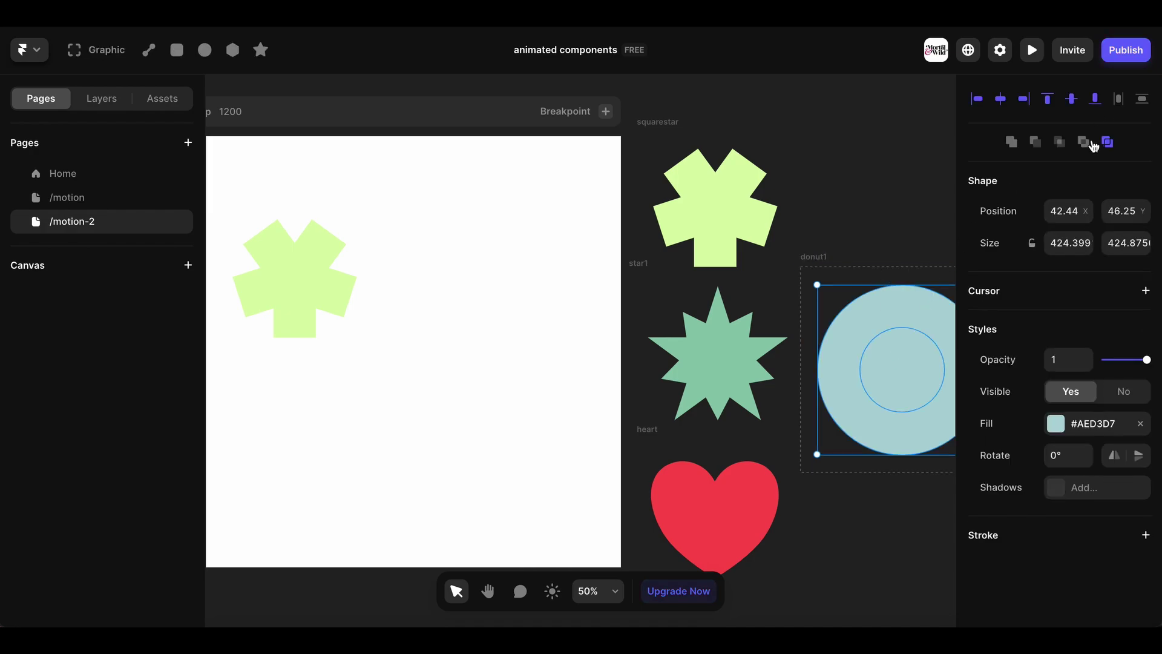
{"action": "left_click", "coordinate": [1084, 142]}
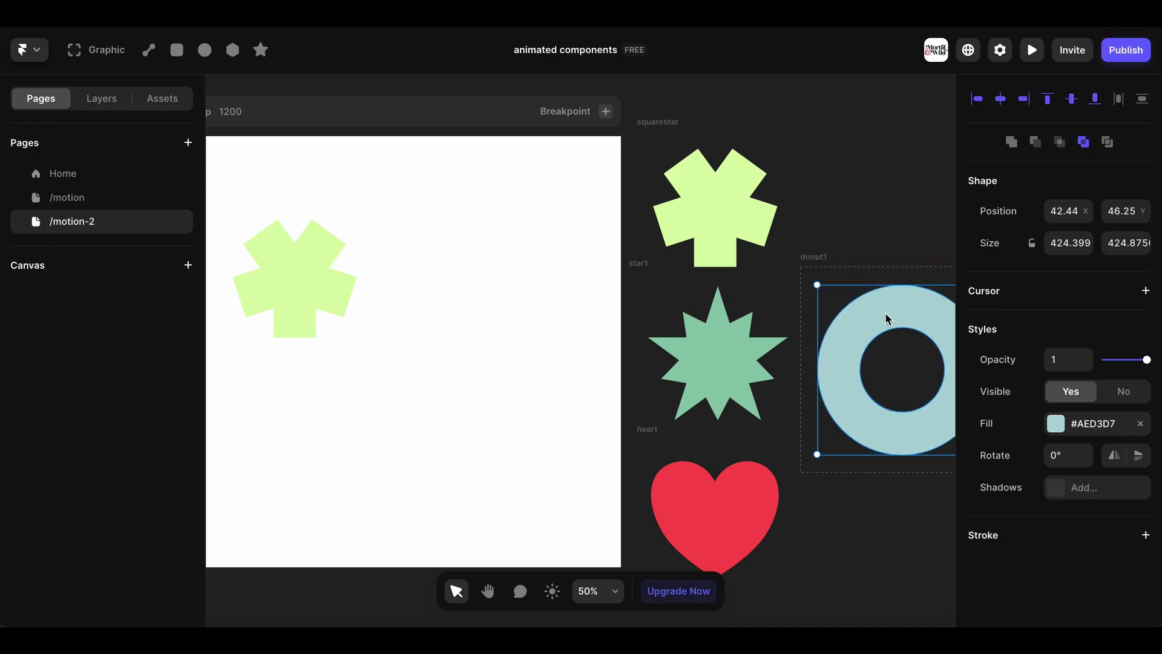
Connect the Morpher component to the donut1 graphic as its fourth child and preview the morph animation
{"action": "left_click", "coordinate": [459, 342]}
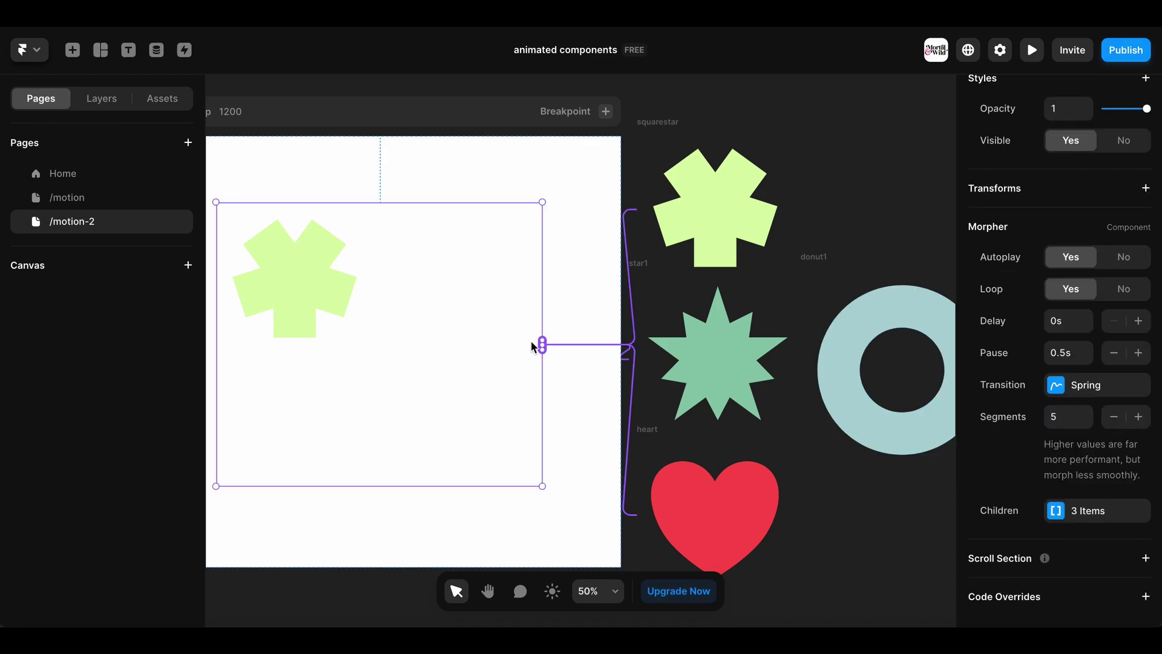
{"action": "left_click_drag", "start_coordinate": [542, 344], "coordinate": [880, 361]}
{"action": "left_click", "coordinate": [1033, 51]}
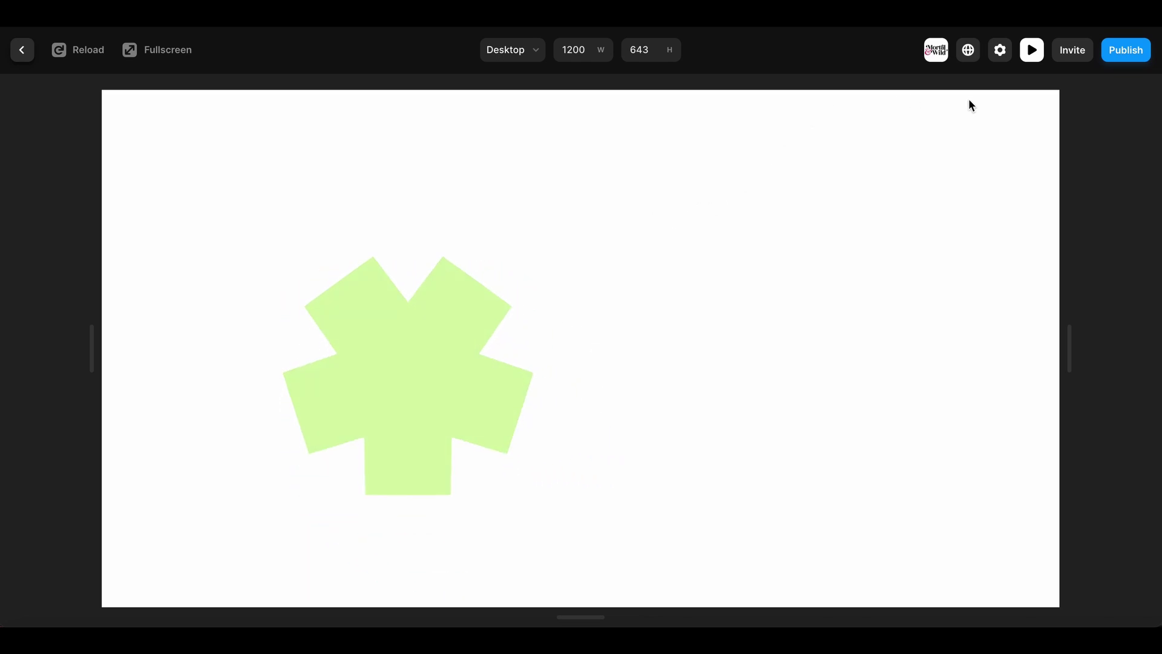
{"action": "left_click", "coordinate": [1031, 50]}
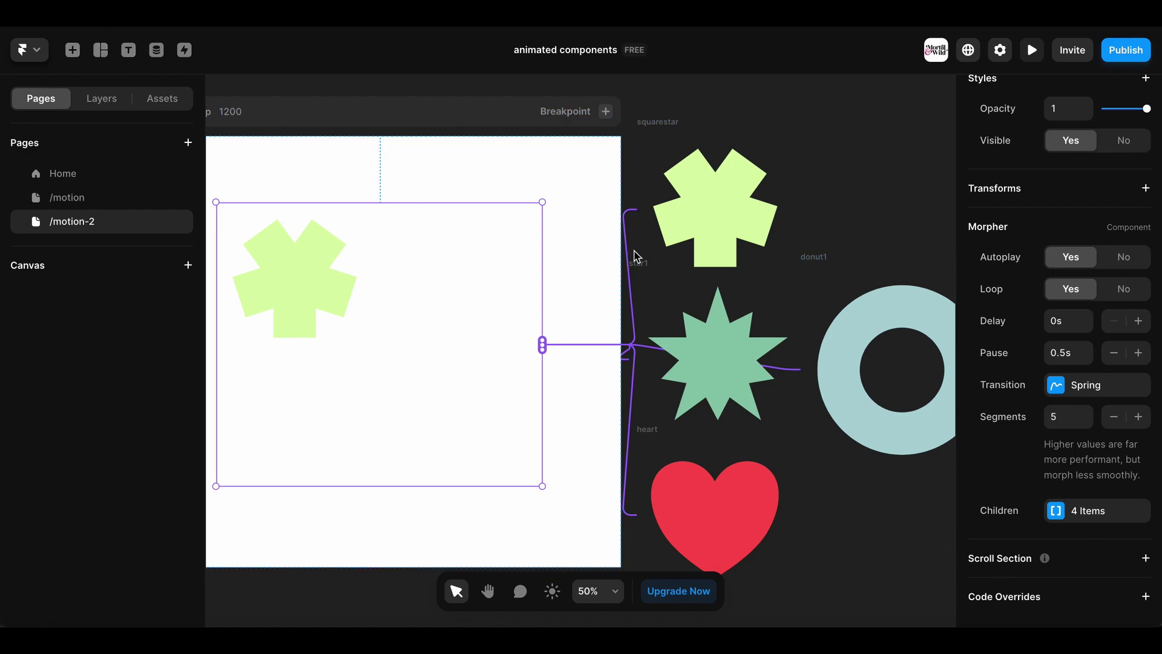
Scale the donut1 graphic down to 358 × 358, close to the other shapes' size, and preview the morph again
{"action": "scroll", "coordinate": [835, 295], "scroll_direction": "right", "scroll_amount": 3}
{"action": "left_click", "coordinate": [742, 293]}
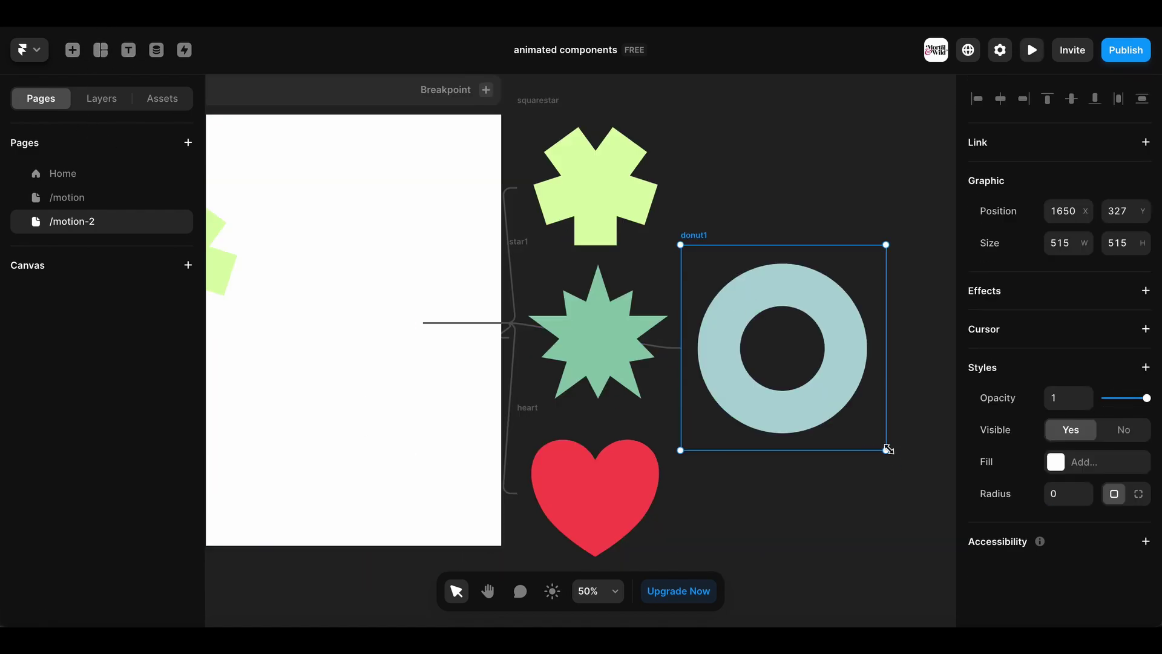
{"action": "left_click_drag", "start_coordinate": [888, 450], "coordinate": [823, 387]}
{"action": "scroll", "coordinate": [815, 193], "scroll_direction": "left", "scroll_amount": 3}
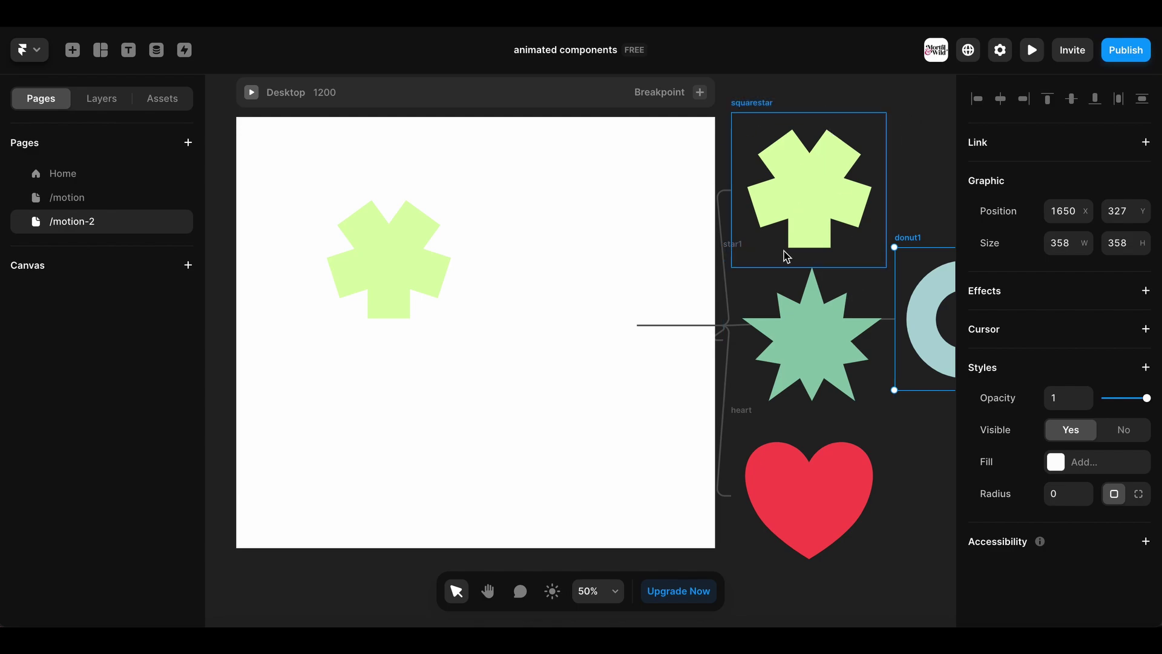
{"action": "left_click", "coordinate": [1031, 50]}
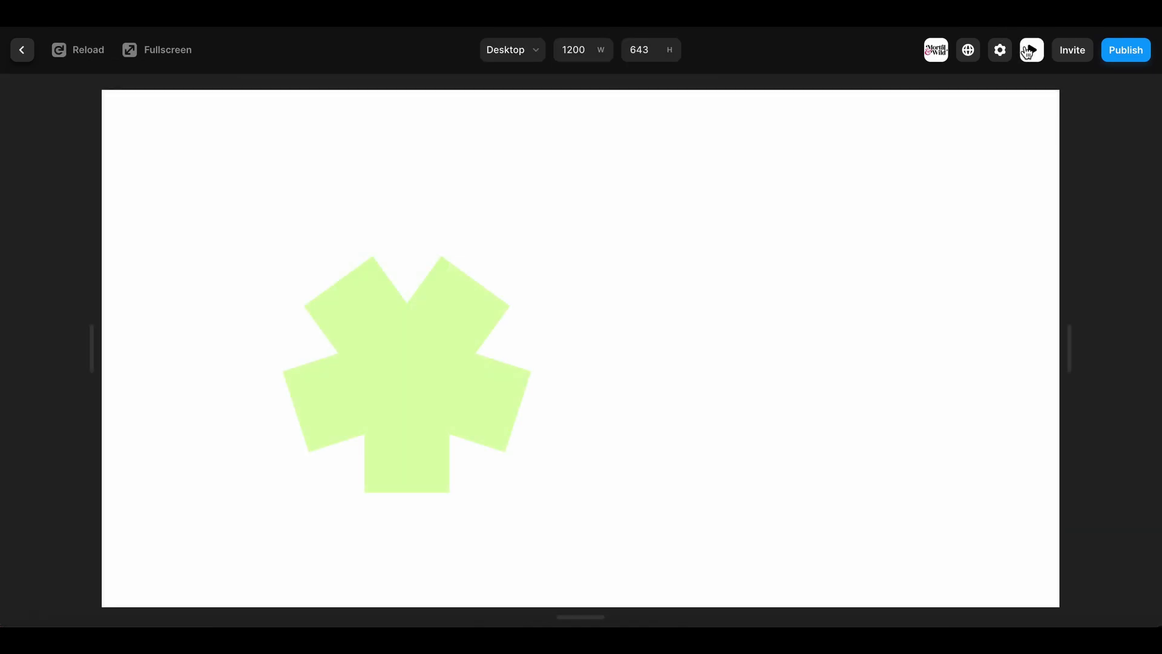